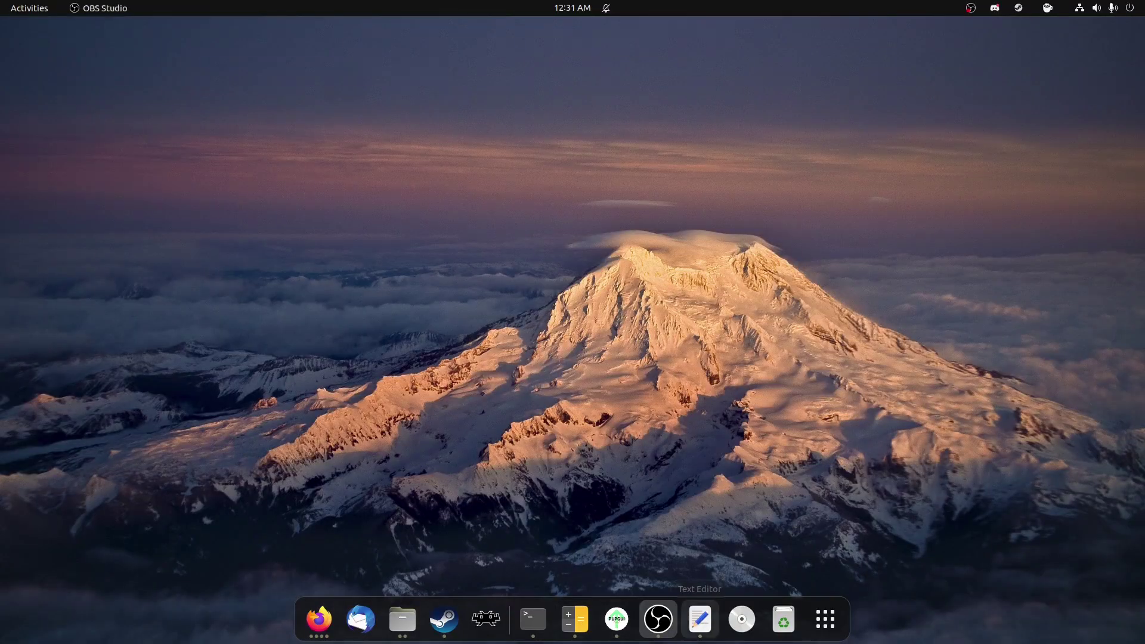
Step: Bring the Text Editor to the front from the dock
{"action": "left_click", "coordinate": [700, 618]}
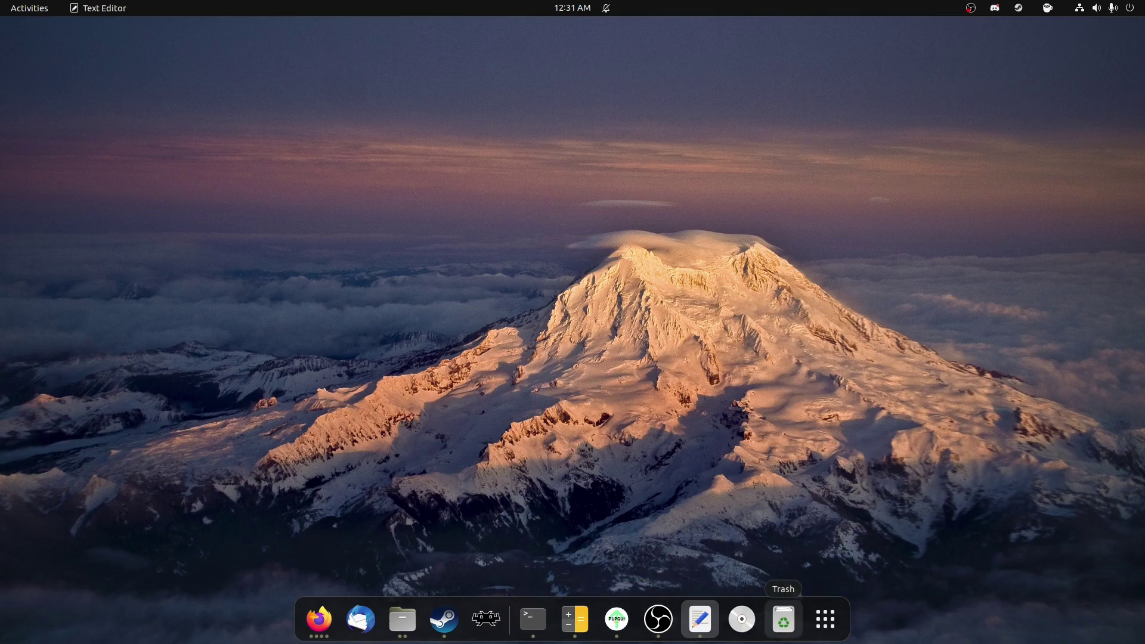
{"action": "left_click", "coordinate": [825, 619]}
{"action": "scroll", "coordinate": [626, 370], "scroll_direction": "down", "scroll_amount": 1}
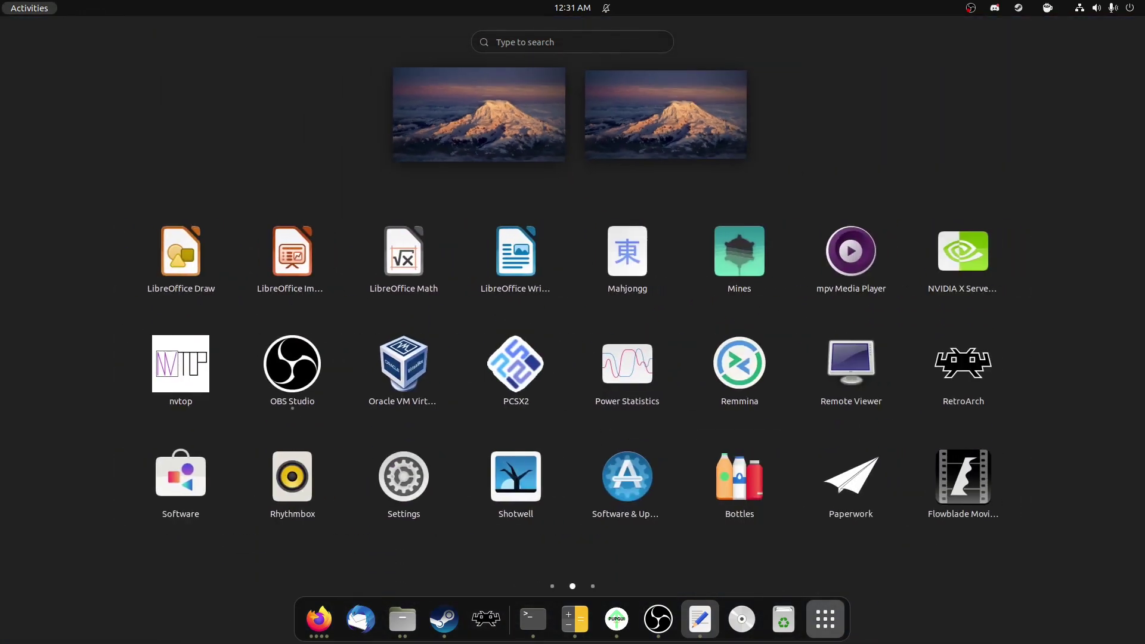
{"action": "scroll", "coordinate": [628, 251], "scroll_direction": "down", "scroll_amount": 1}
{"action": "left_click", "coordinate": [627, 251]}
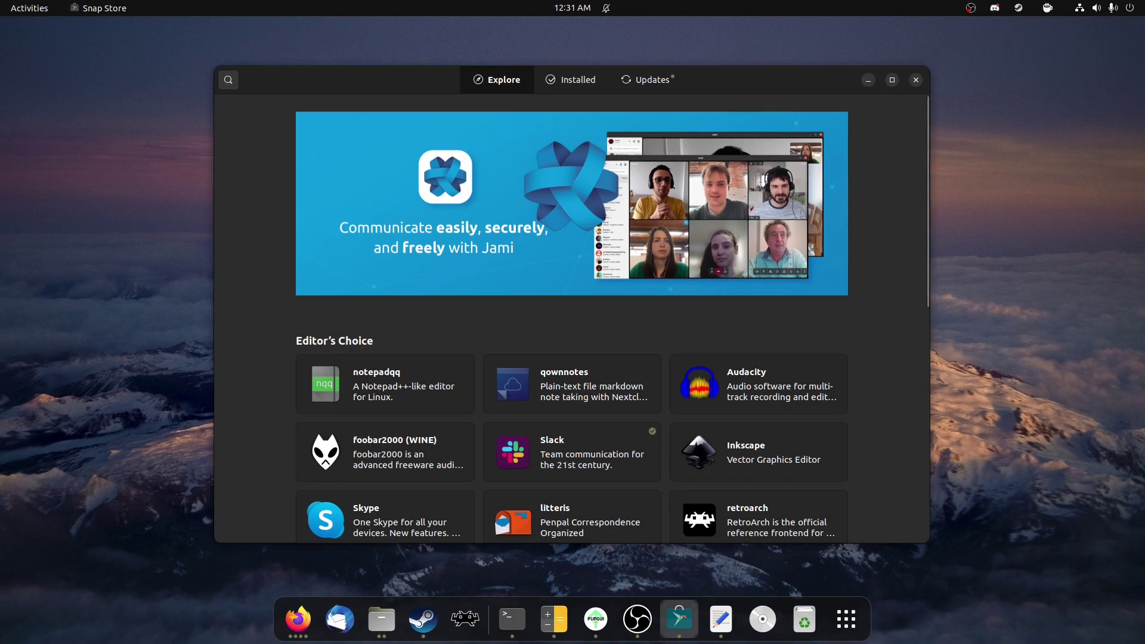
{"action": "key", "text": "ctrl+f"}
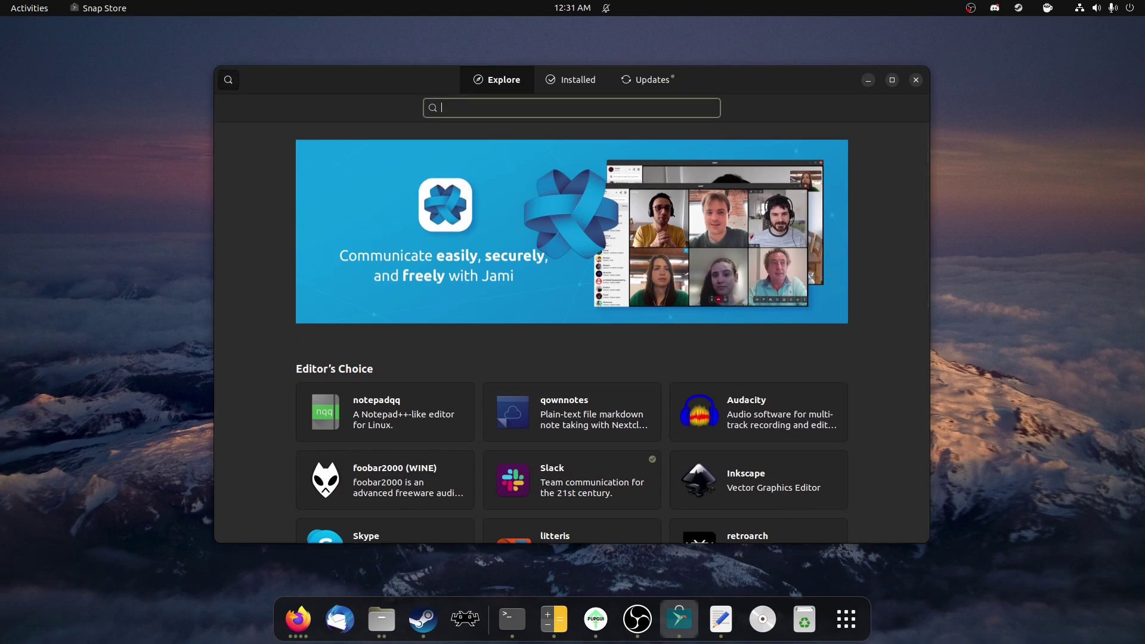
{"action": "type", "text": "steam"}
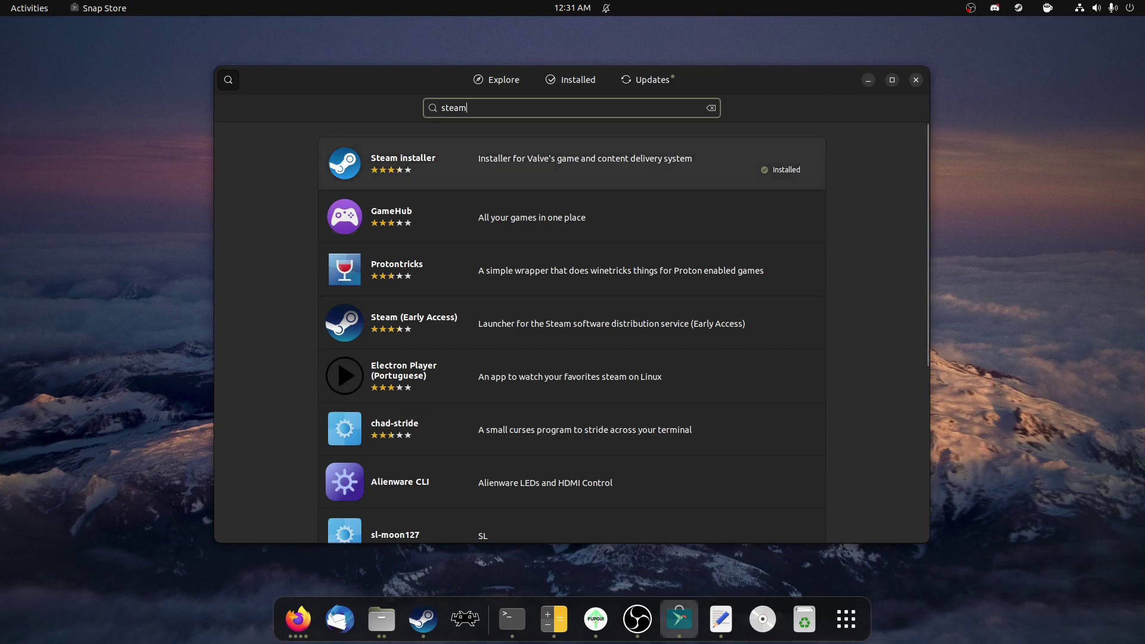
{"action": "key", "text": "Return"}
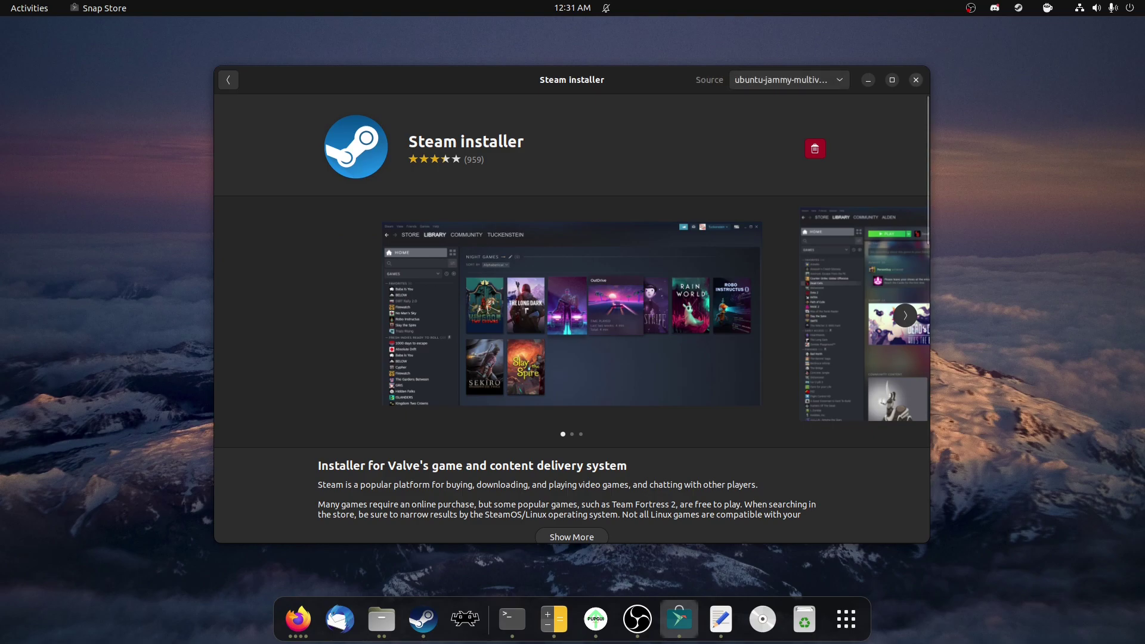
{"action": "left_click", "coordinate": [915, 79]}
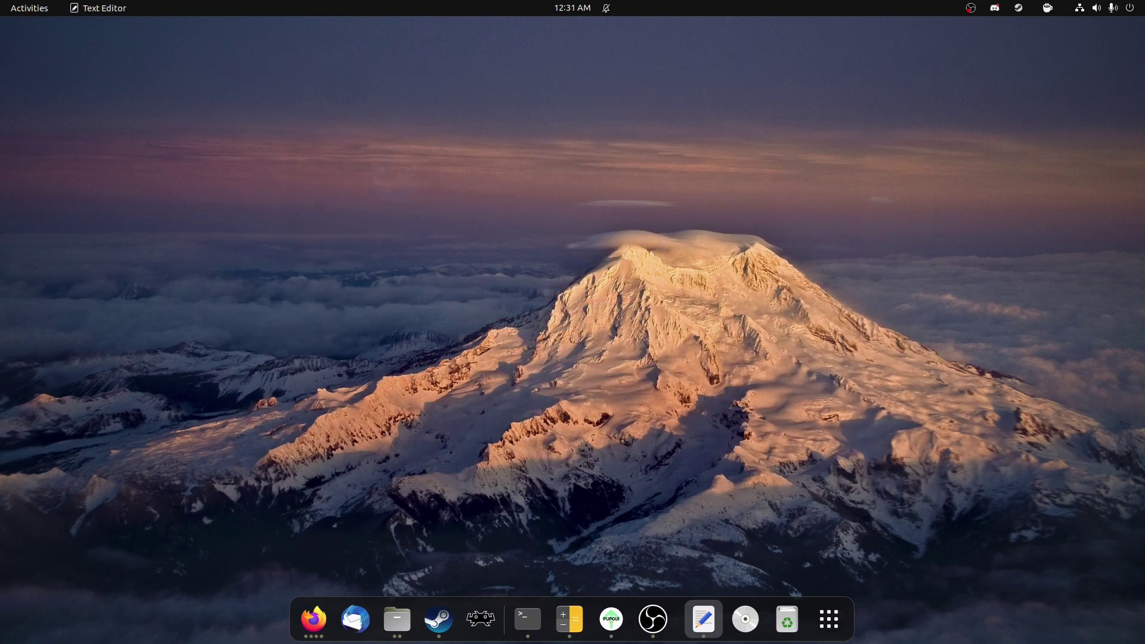
Step: Launch Steam and open its Settings window
{"action": "left_click", "coordinate": [444, 619]}
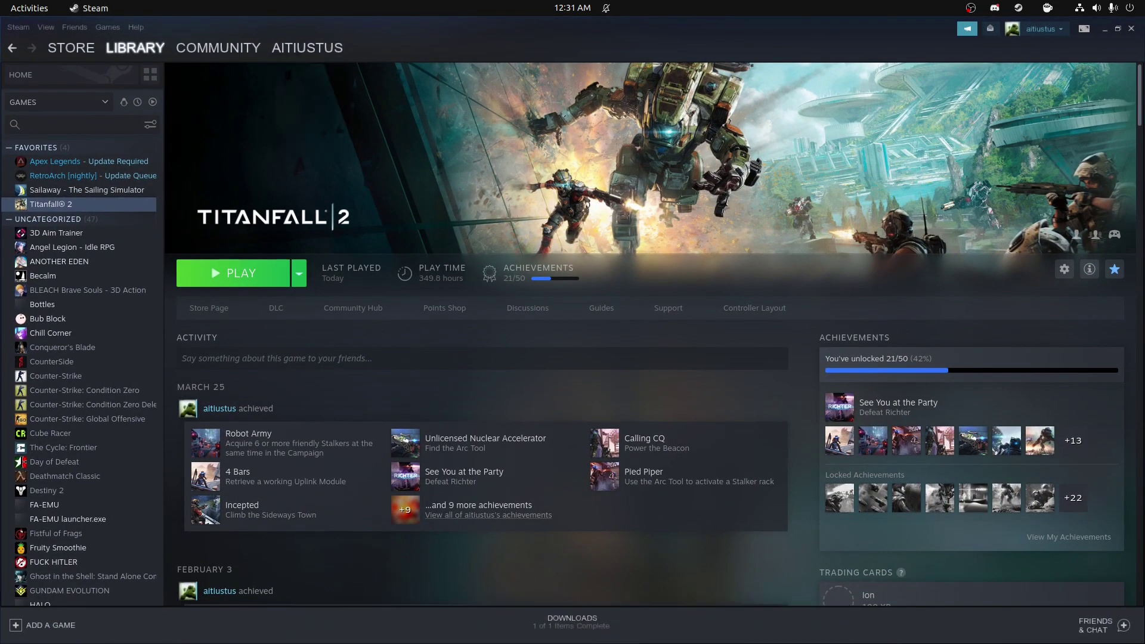
{"action": "left_click", "coordinate": [90, 7]}
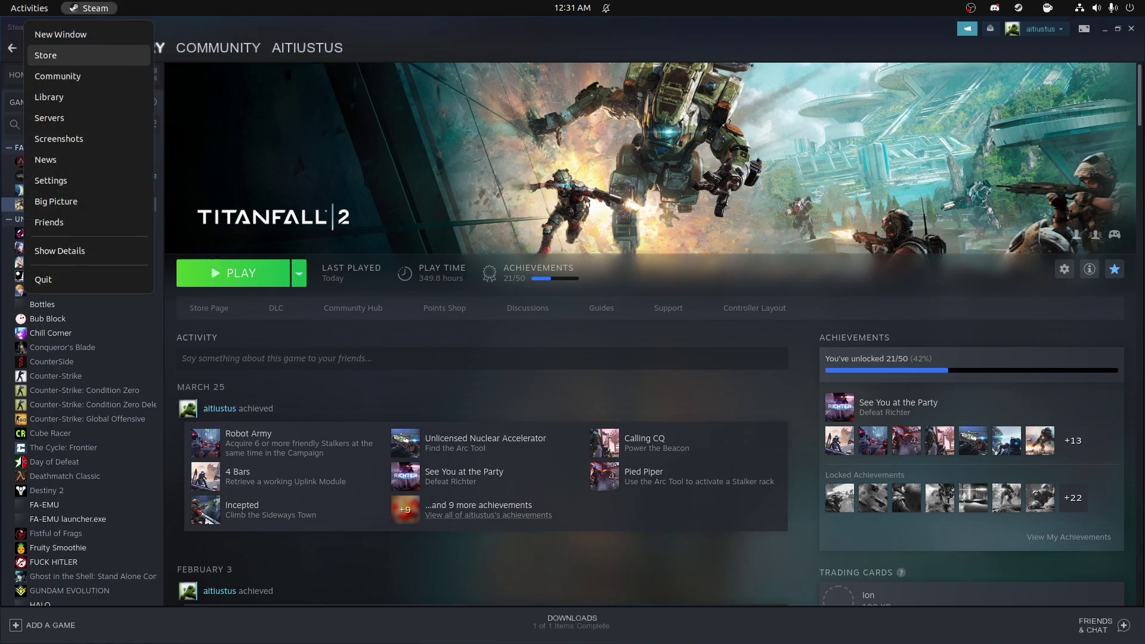
{"action": "key", "text": "Escape"}
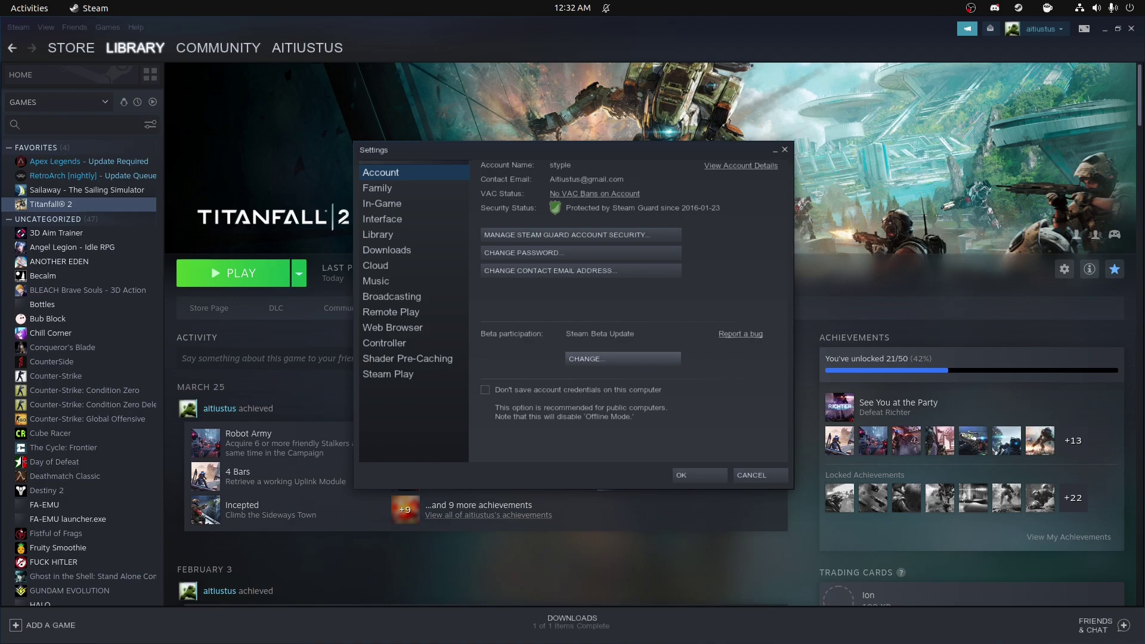
Step: Keep beta participation on Steam Beta Update and close the beta dialog
{"action": "left_click", "coordinate": [622, 359]}
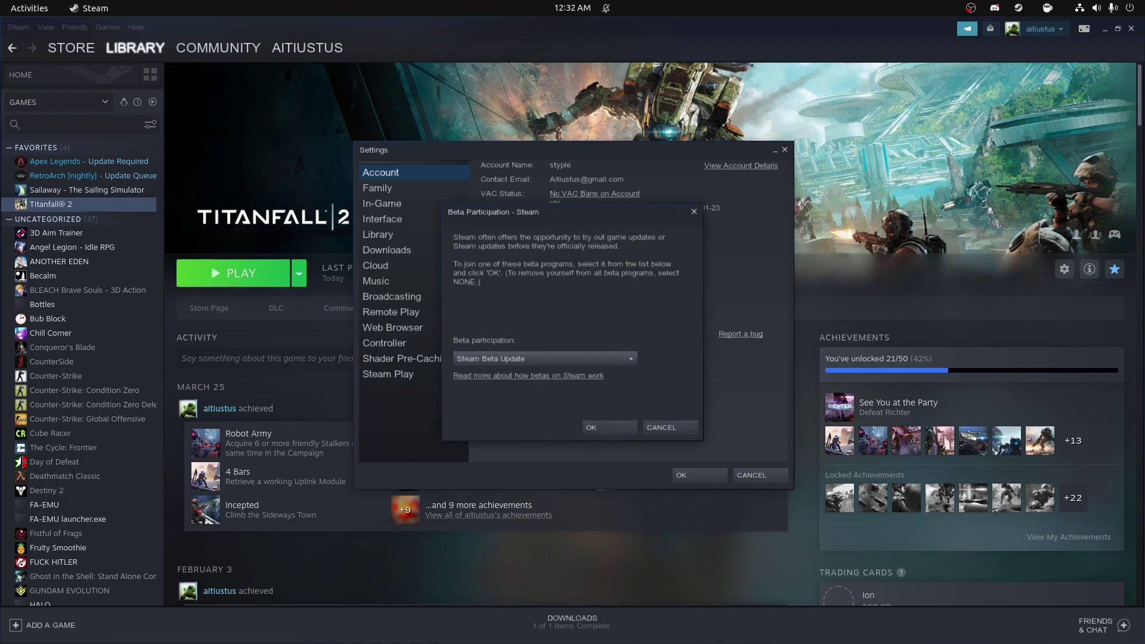
{"action": "left_click", "coordinate": [623, 359]}
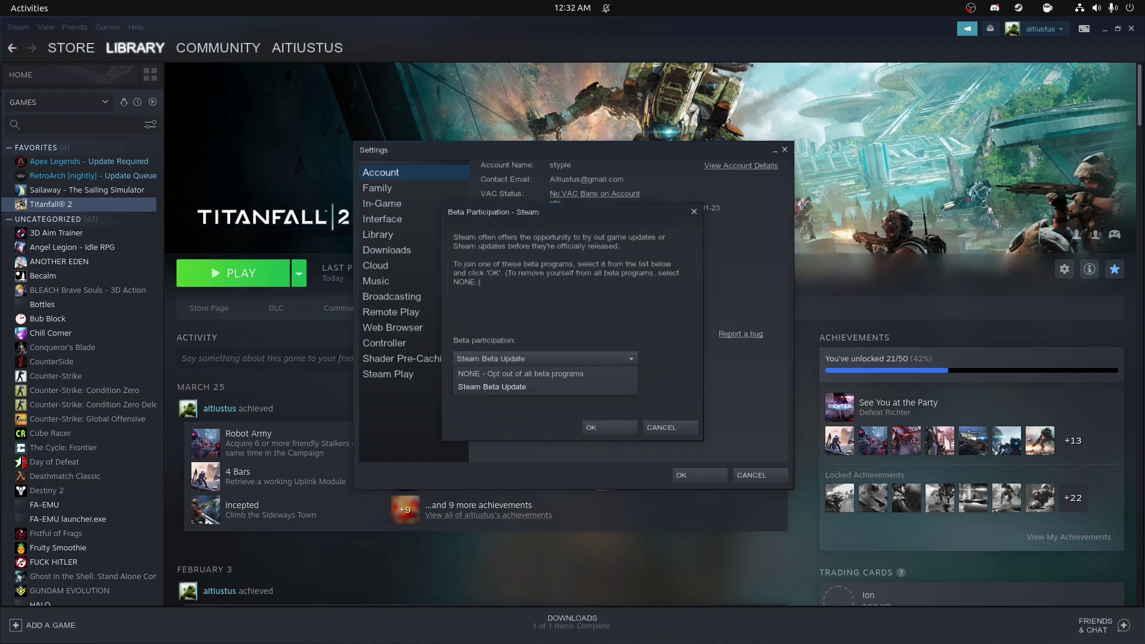
{"action": "left_click", "coordinate": [492, 386]}
{"action": "key", "text": "Escape"}
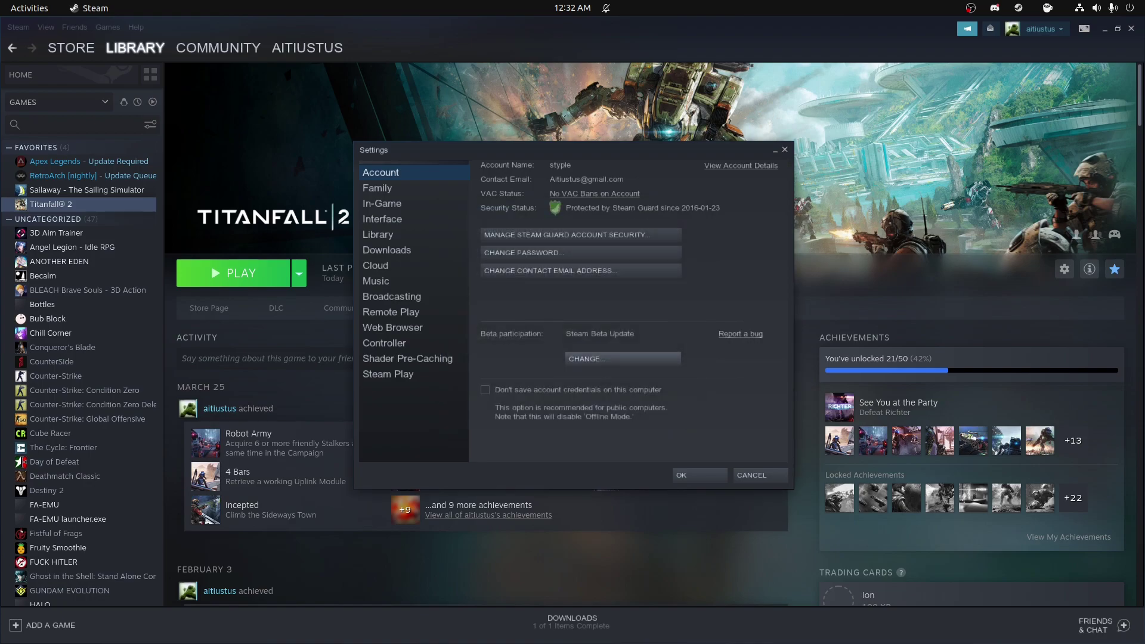
Step: Enable Steam Play for all other titles using GE-Proton7-55, then restart Steam
{"action": "left_click", "coordinate": [407, 358]}
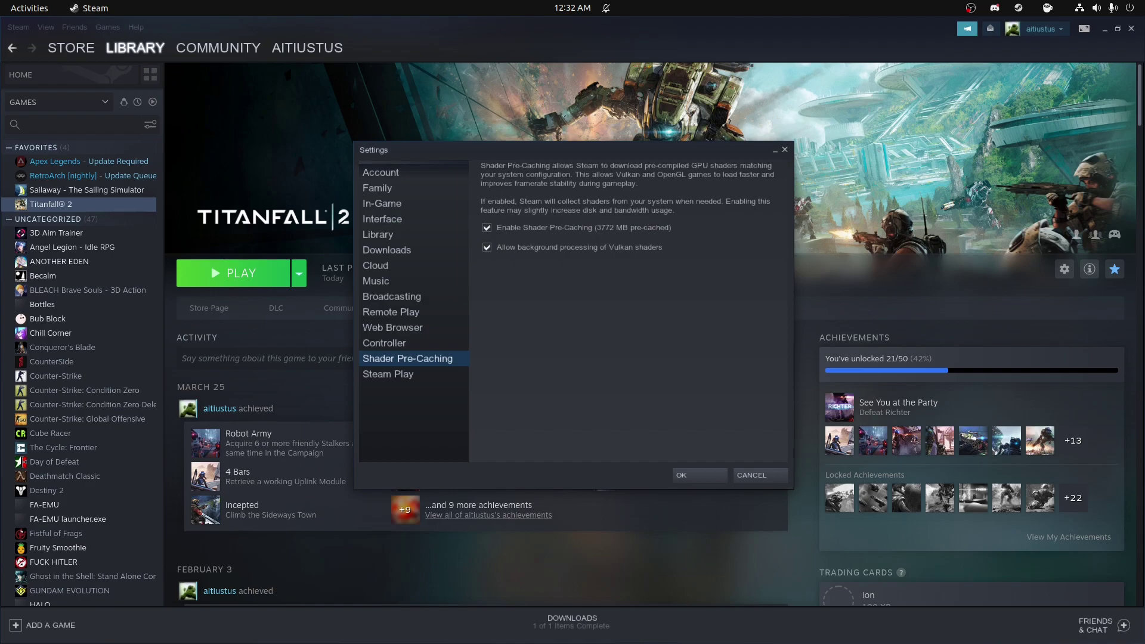
{"action": "left_click", "coordinate": [388, 373]}
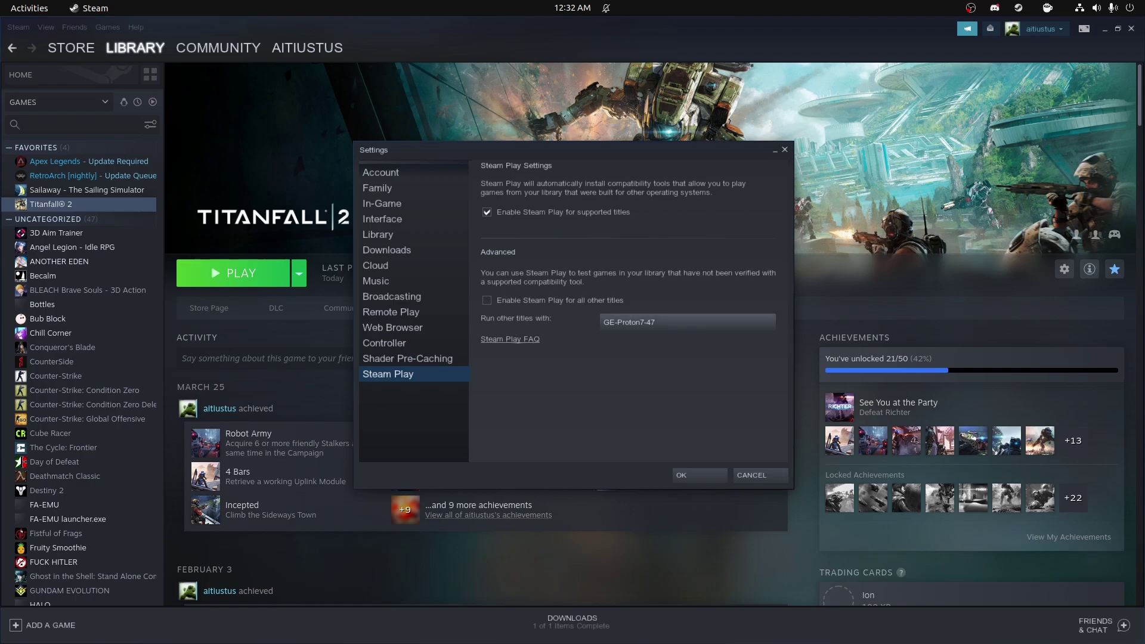
{"action": "left_click", "coordinate": [487, 300]}
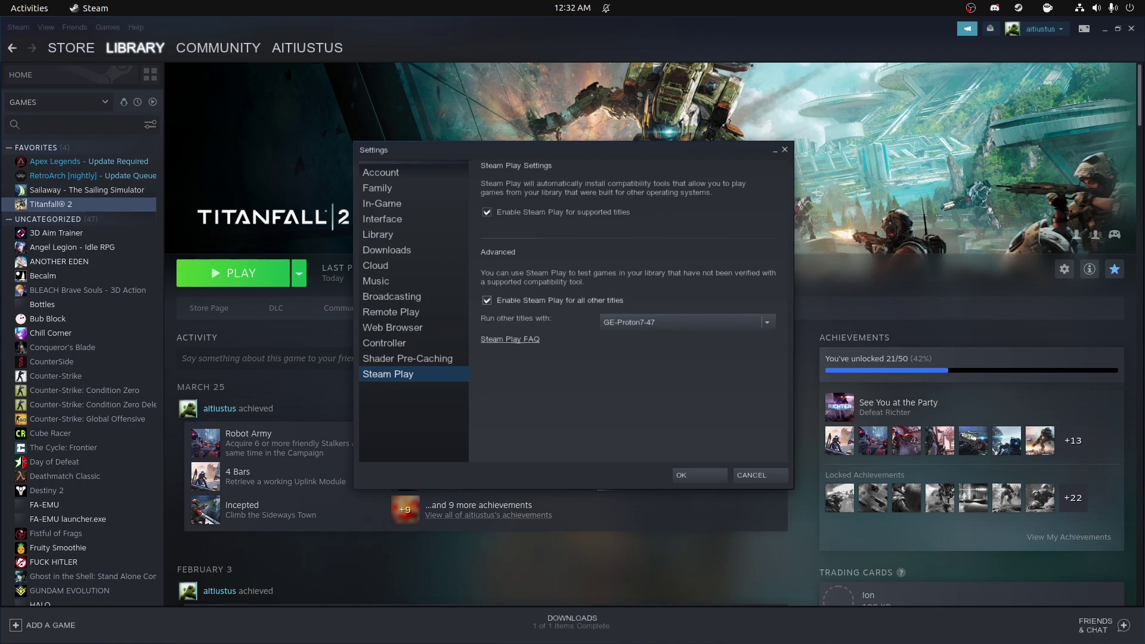
{"action": "left_click", "coordinate": [686, 322]}
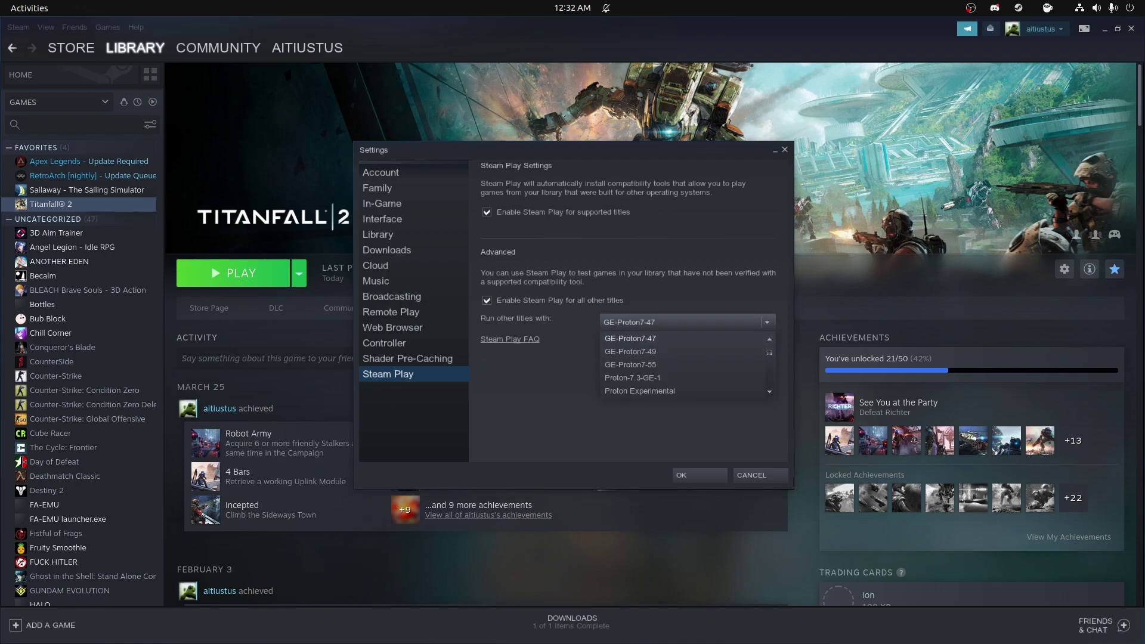
{"action": "left_click", "coordinate": [629, 365]}
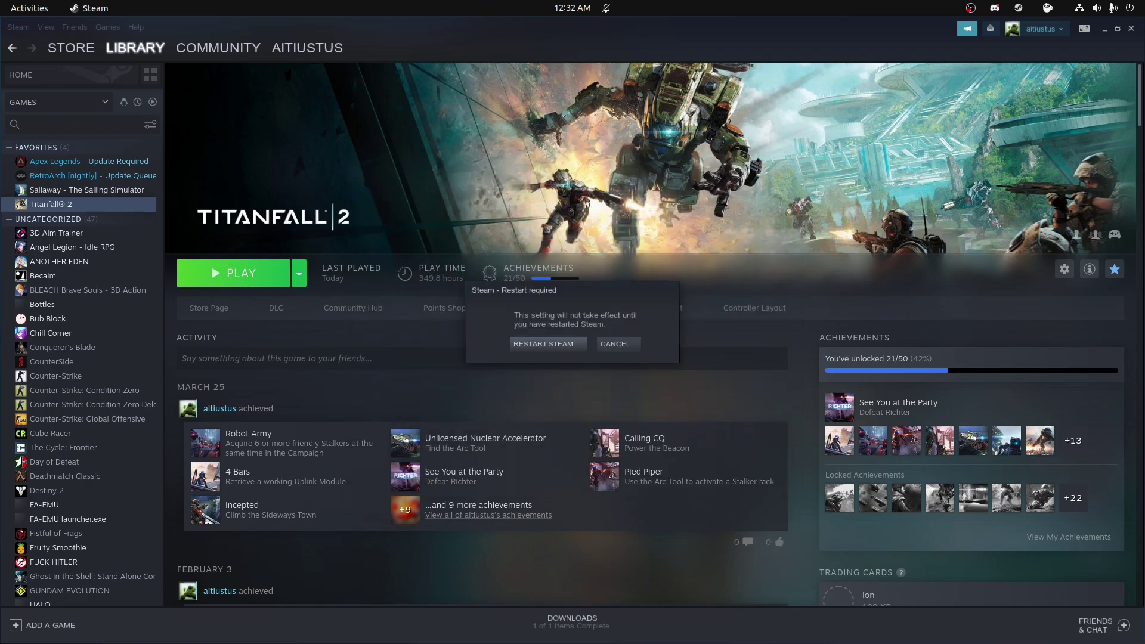
{"action": "key", "text": "Return"}
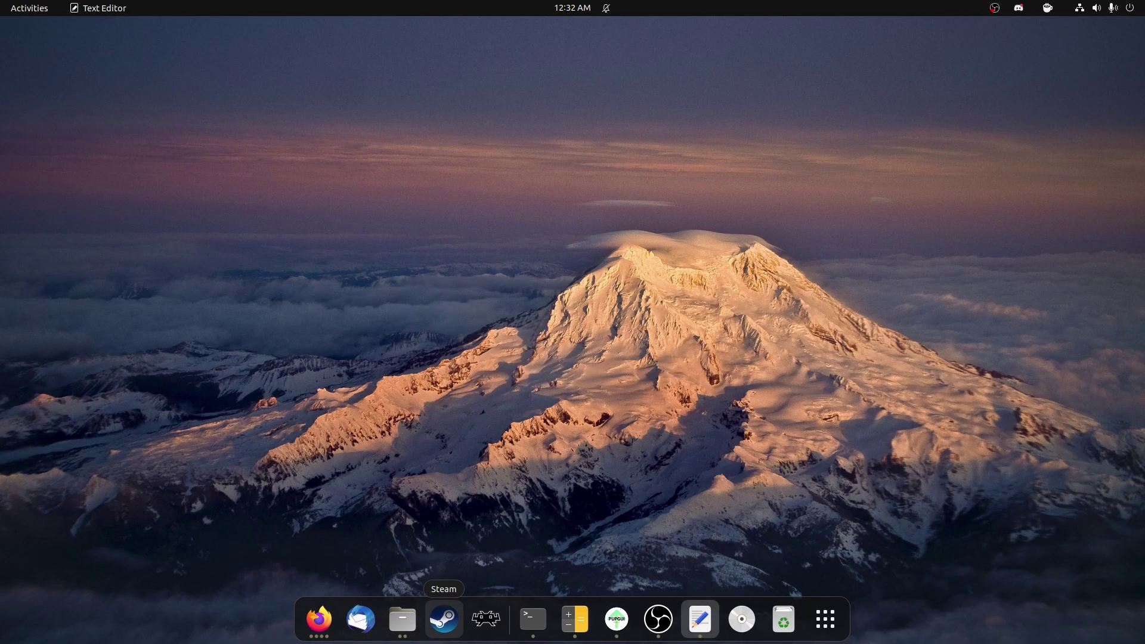
Step: Relaunch Steam, search the store for 'Titanfall' and scroll to the in-library banner
{"action": "left_click", "coordinate": [444, 619]}
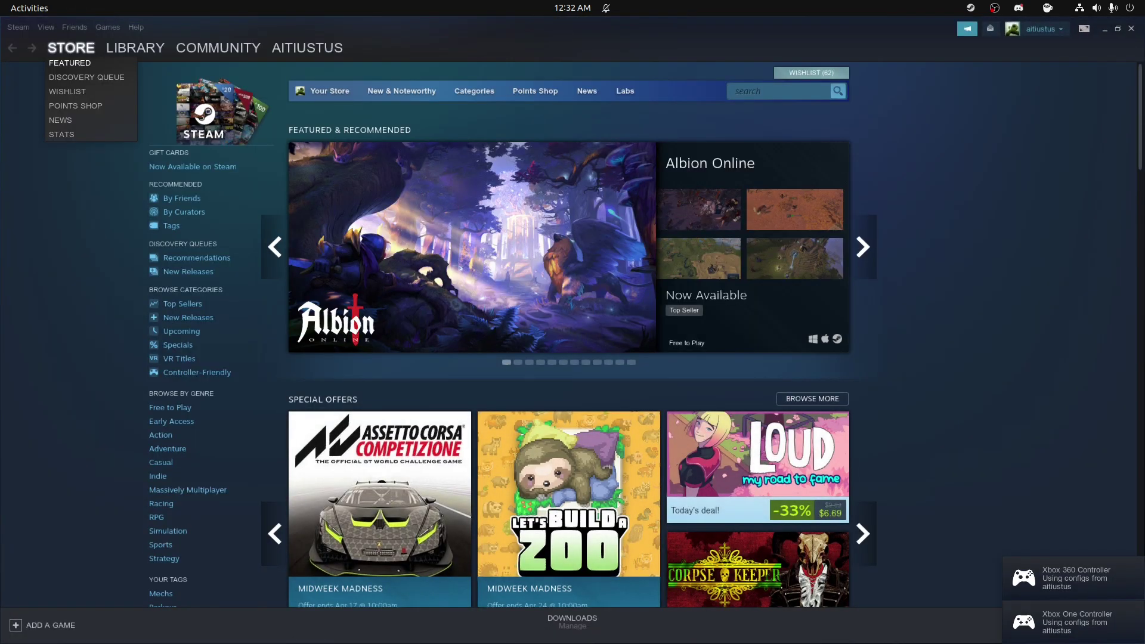
{"action": "left_click", "coordinate": [71, 48]}
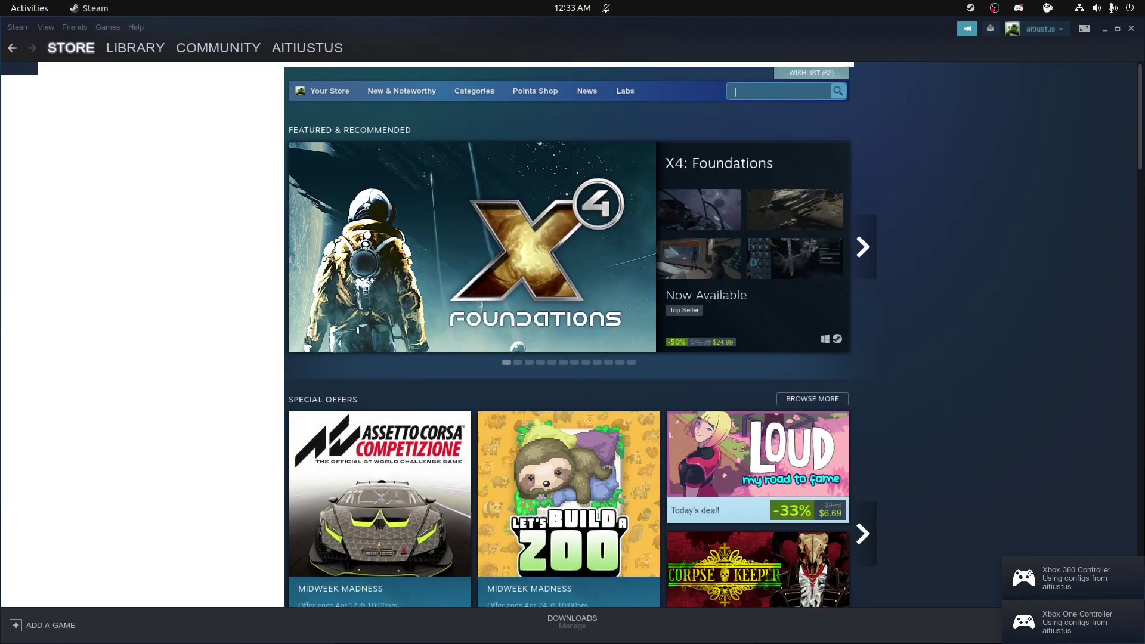
{"action": "left_click", "coordinate": [775, 91]}
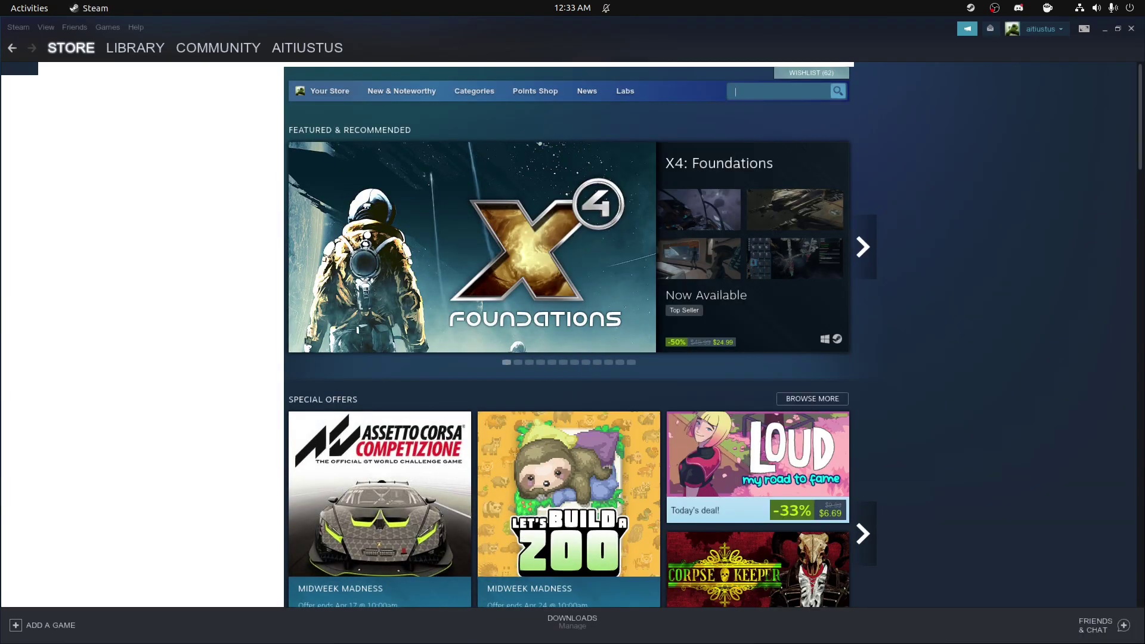
{"action": "type", "text": "Titanfall"}
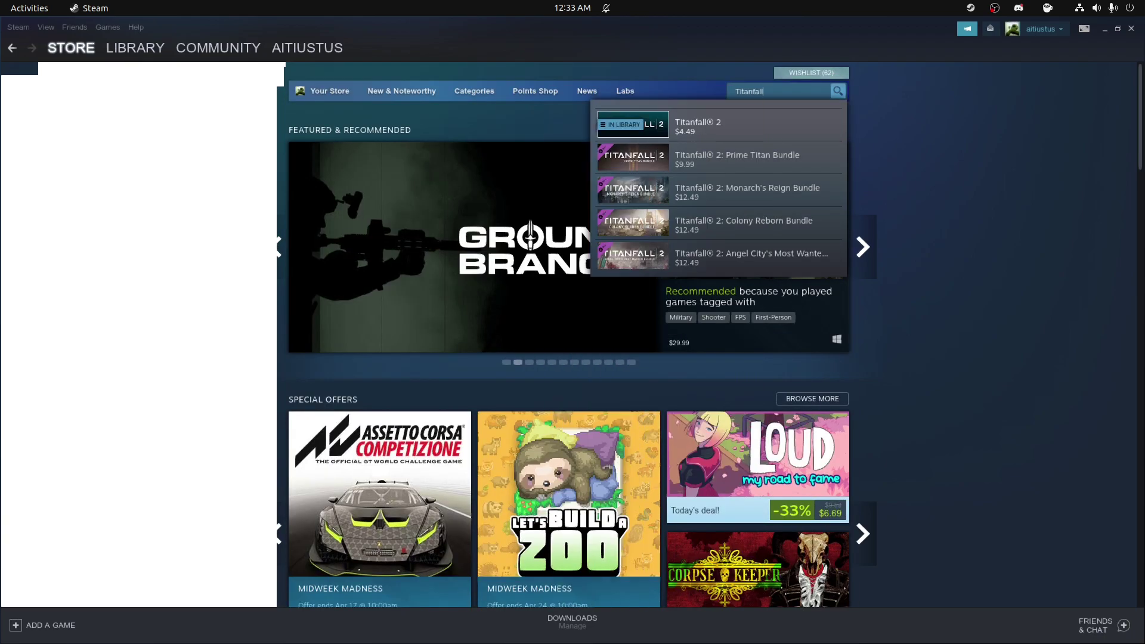
{"action": "key", "text": "Return"}
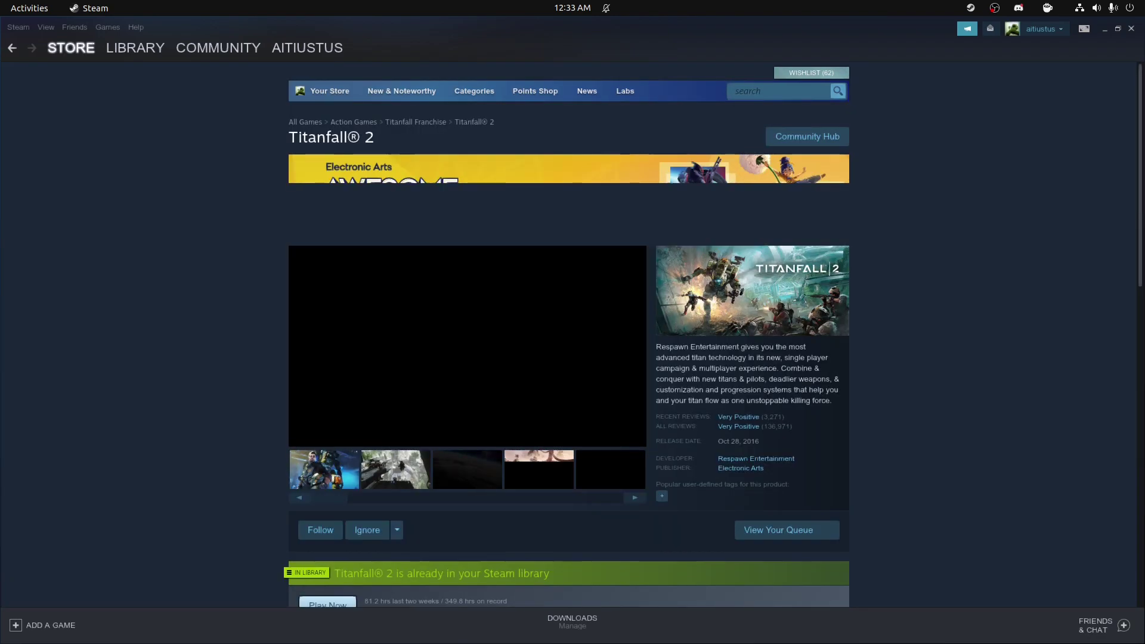
{"action": "scroll", "coordinate": [572, 334], "scroll_direction": "down", "scroll_amount": 3}
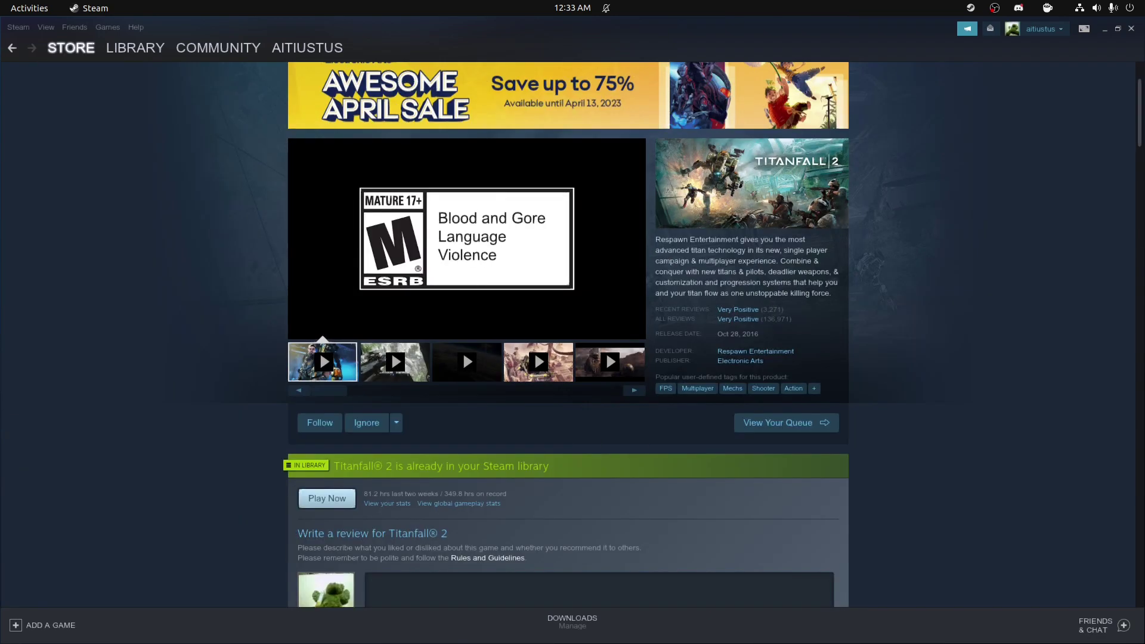
{"action": "scroll", "coordinate": [572, 334], "scroll_direction": "down", "scroll_amount": 3}
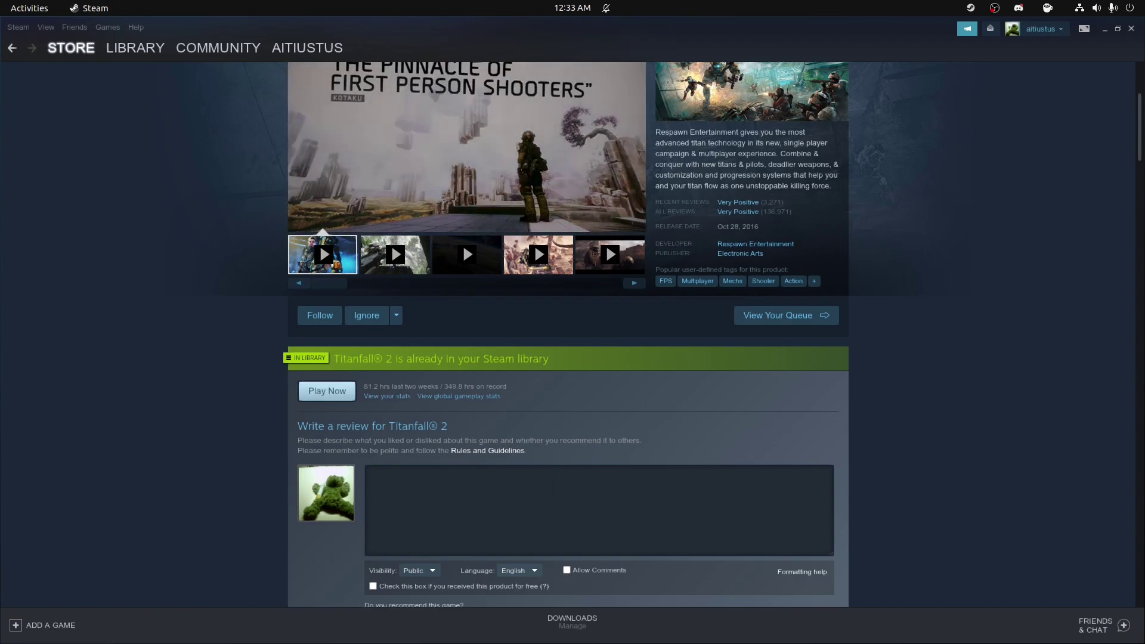
Step: Search the web for 'northstar client download' in Firefox
{"action": "left_click", "coordinate": [134, 47]}
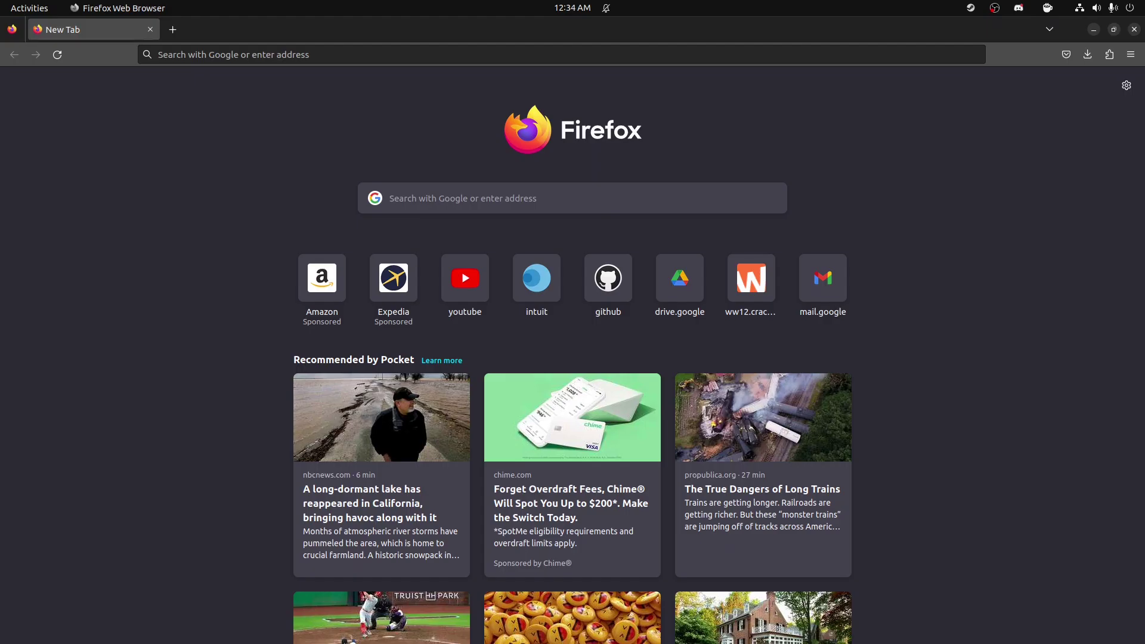
{"action": "left_click", "coordinate": [239, 54]}
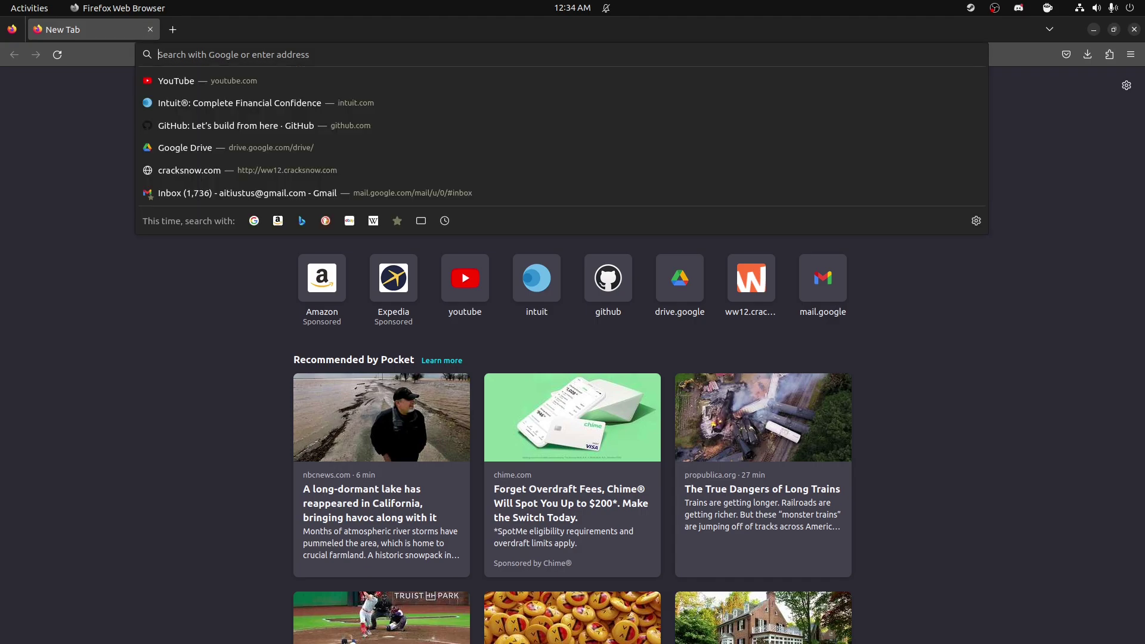
{"action": "type", "text": "north"}
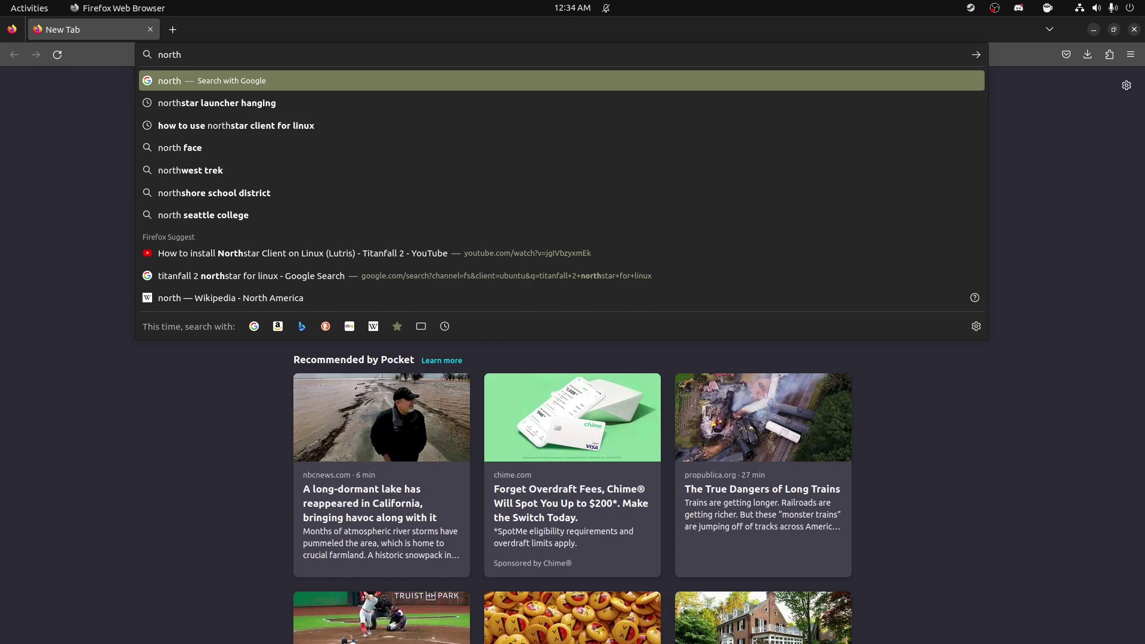
{"action": "type", "text": "sta"}
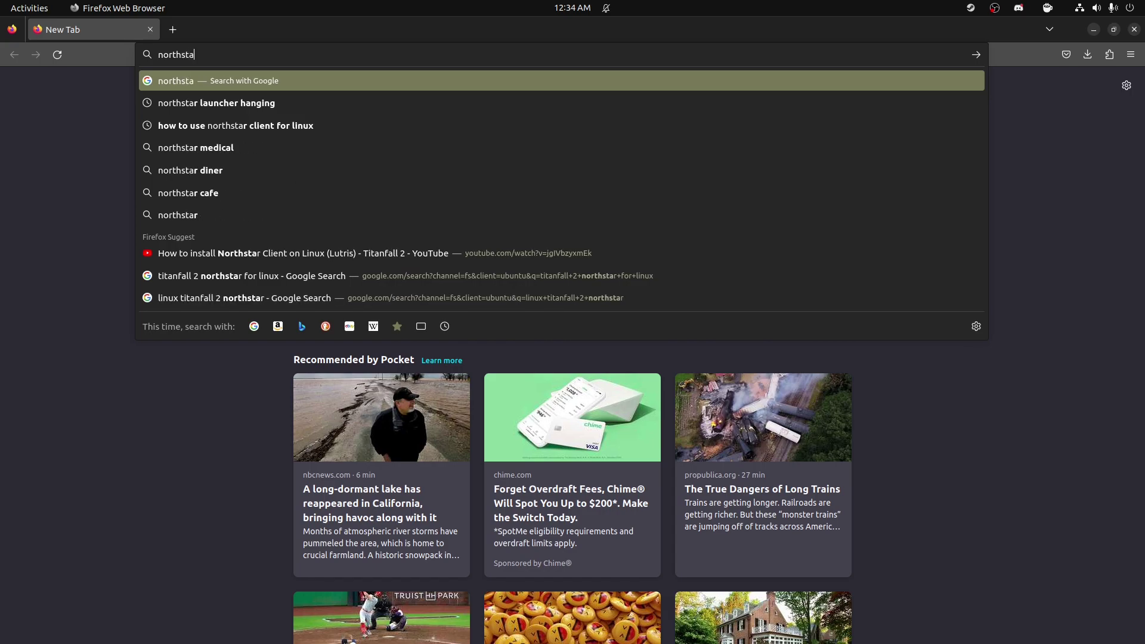
{"action": "type", "text": "r client"}
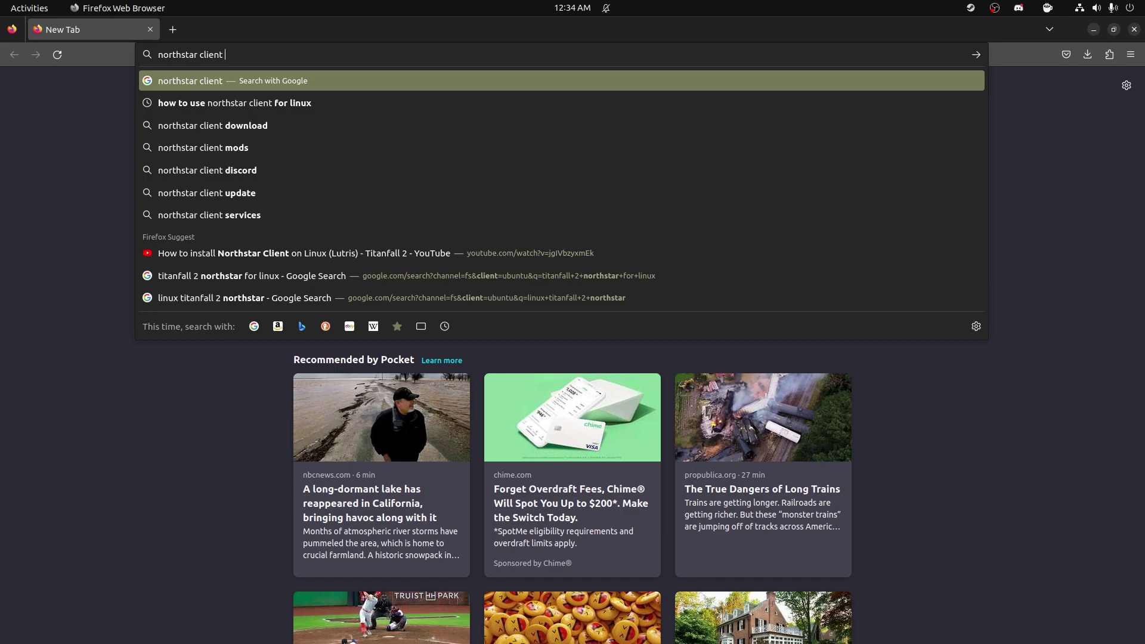
{"action": "key", "text": "Down"}
{"action": "key", "text": "Down"}
{"action": "key", "text": "Return"}
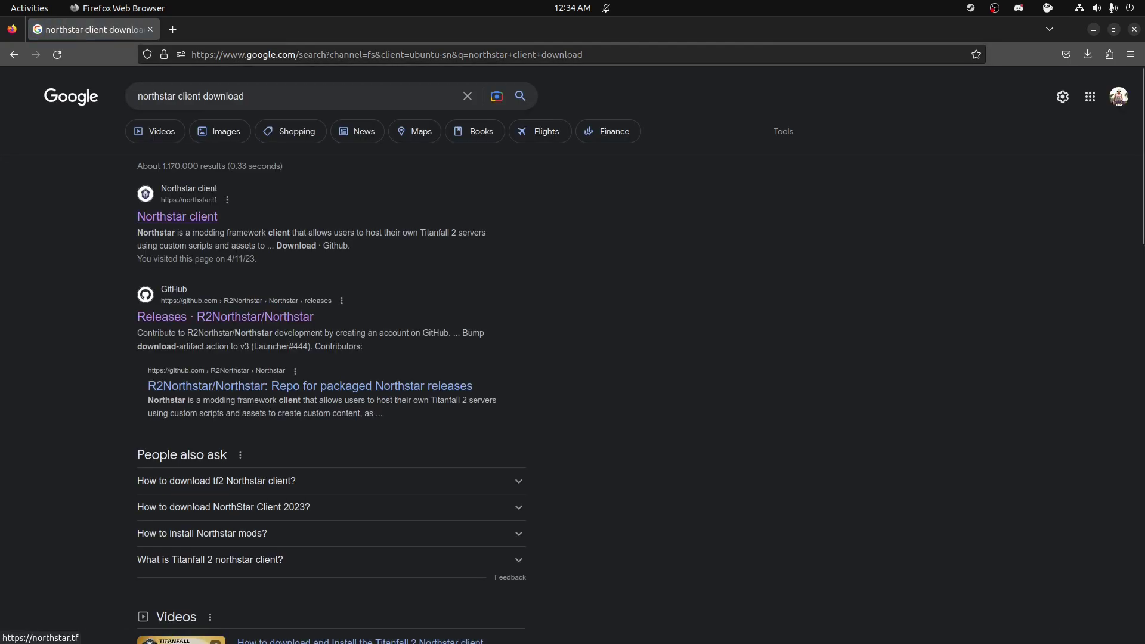
Step: Open northstar.tf and download the Manual installation package
{"action": "left_click", "coordinate": [177, 216]}
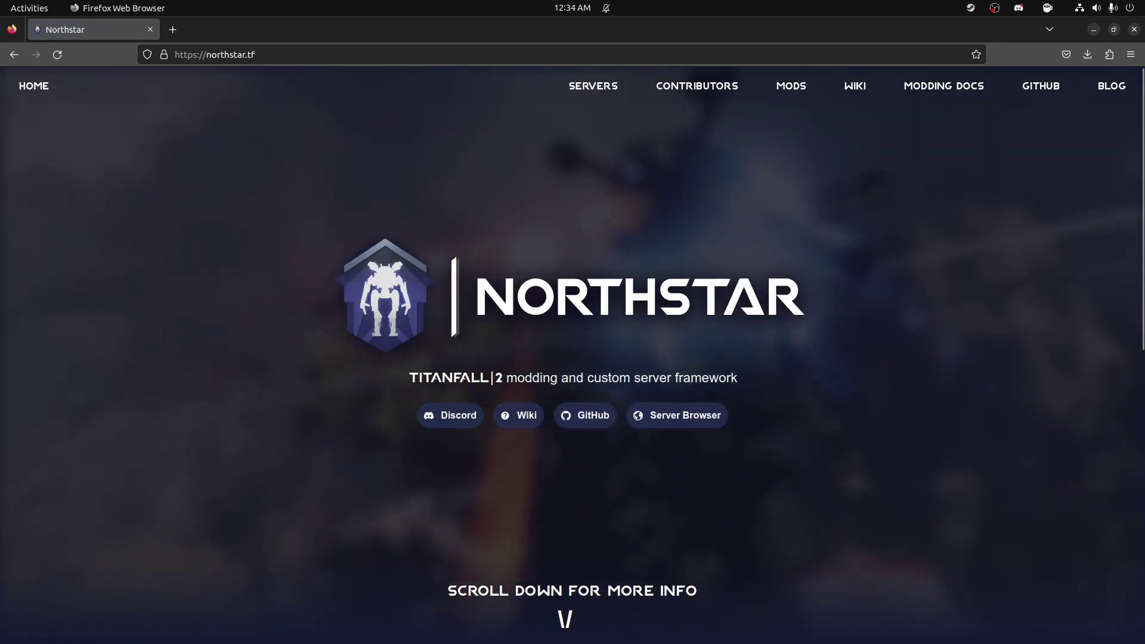
{"action": "scroll", "coordinate": [887, 371], "scroll_direction": "down", "scroll_amount": 10}
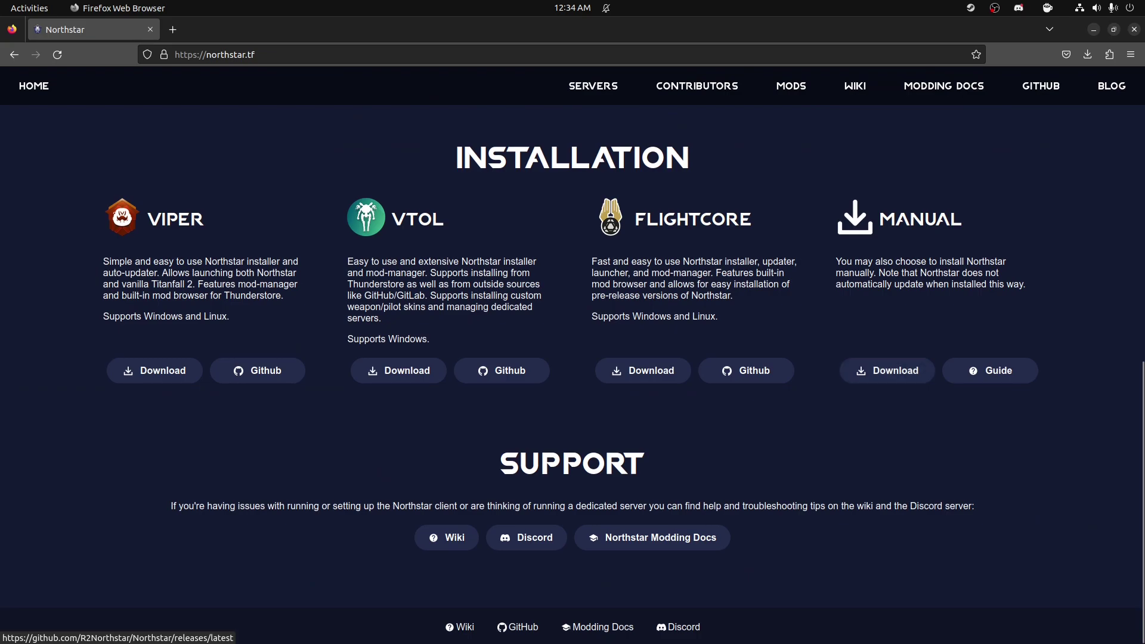
{"action": "left_click", "coordinate": [888, 370]}
{"action": "key", "text": "alt+Tab"}
Step: Search Files for 'norths' and open the Northstar zip's containing folder
{"action": "type", "text": "no"}
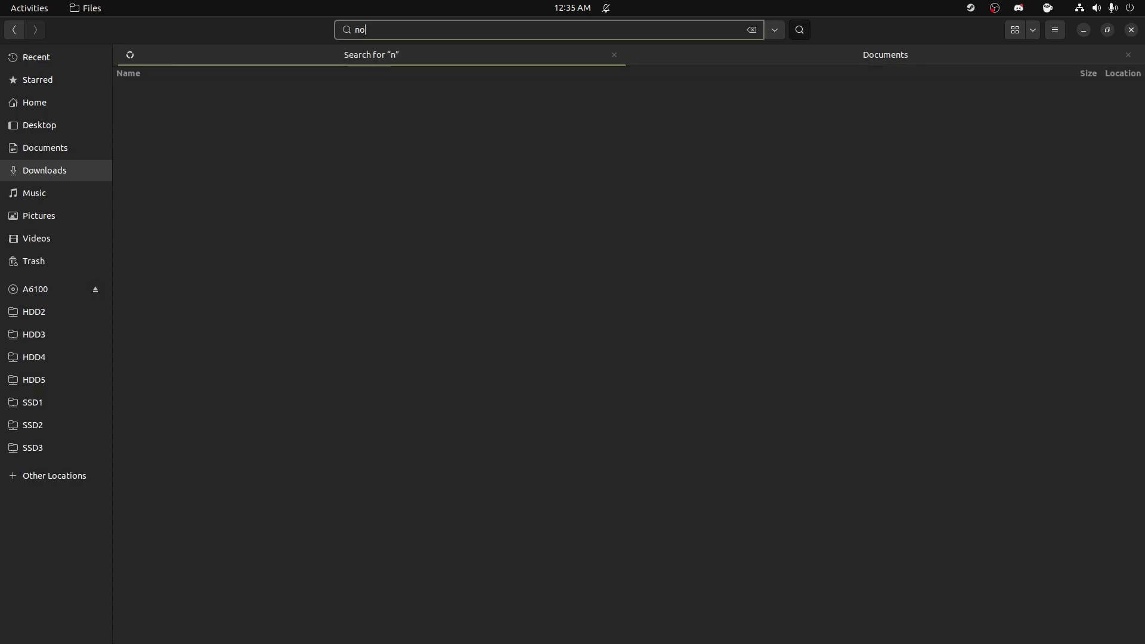
{"action": "type", "text": "rth"}
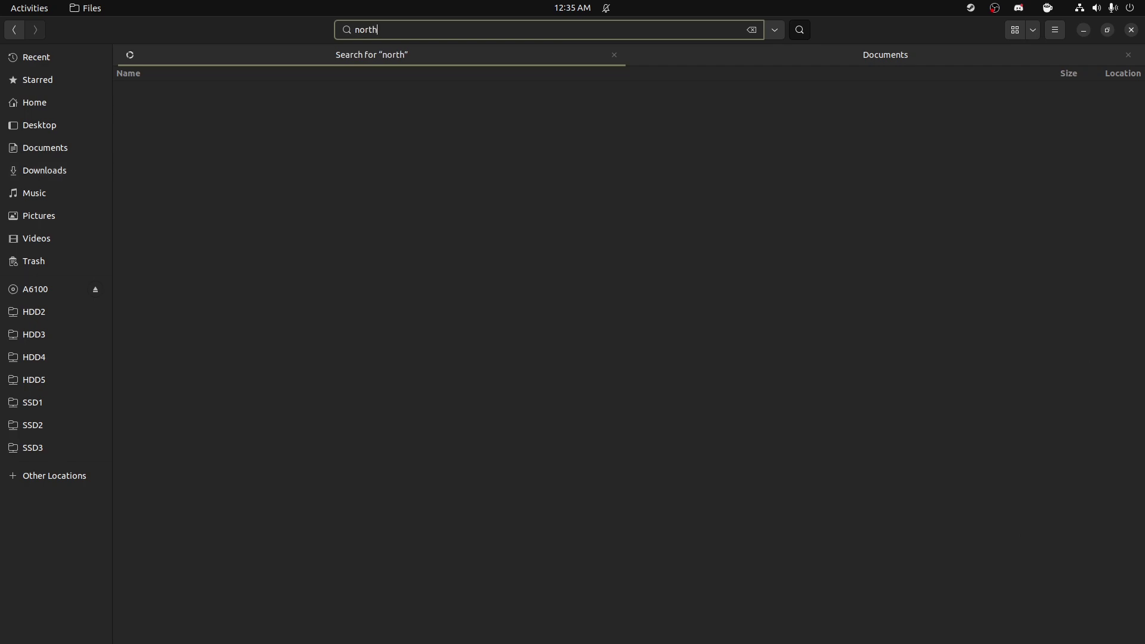
{"action": "type", "text": "s"}
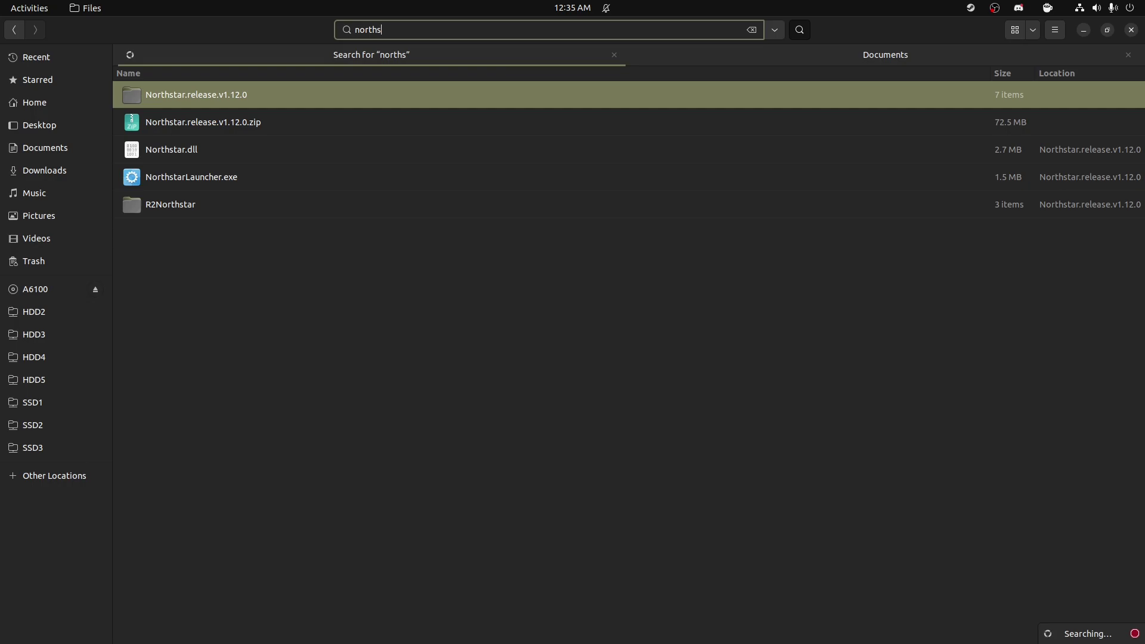
{"action": "left_click", "coordinate": [238, 123]}
{"action": "right_click", "coordinate": [237, 124]}
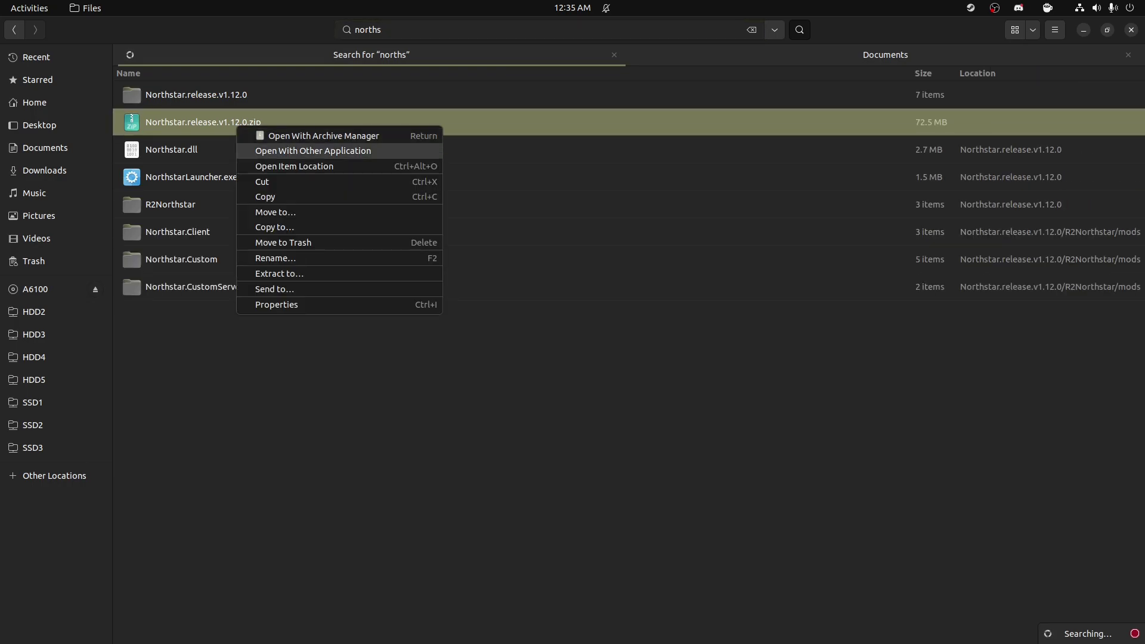
{"action": "left_click", "coordinate": [294, 166]}
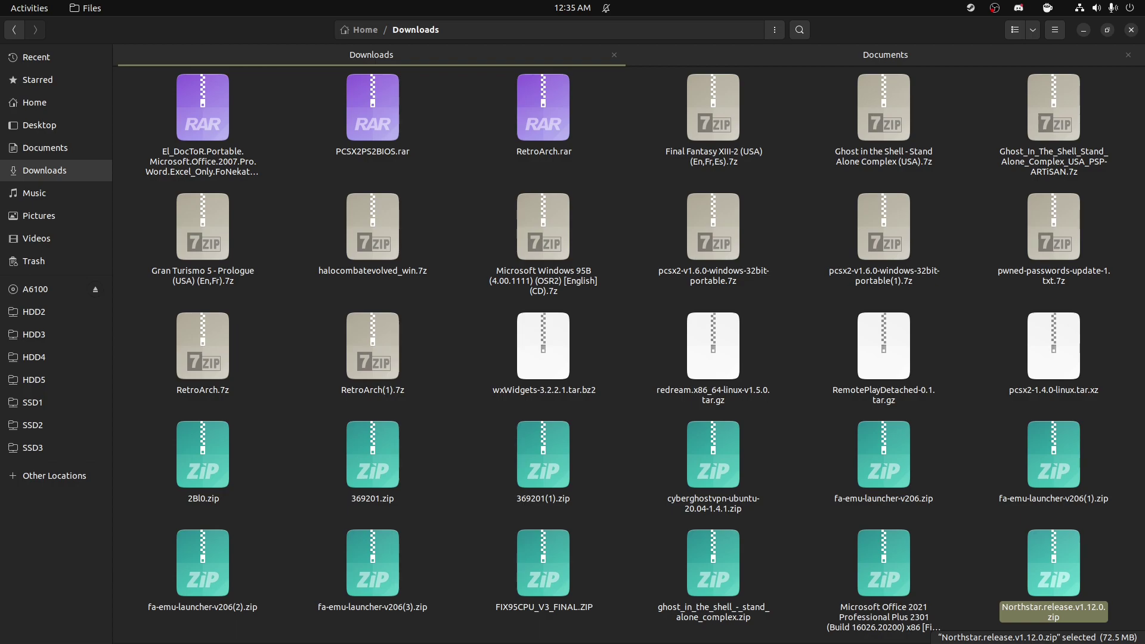
Step: Search for 'northstar' and open the Northstar.release.v1.12.0 folder
{"action": "type", "text": "no"}
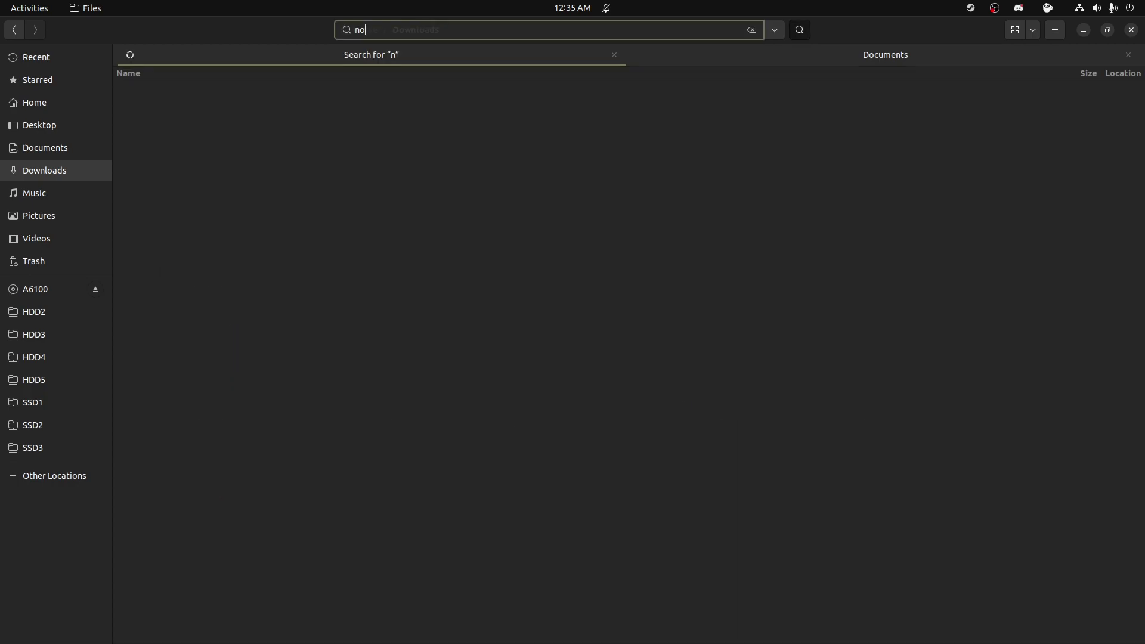
{"action": "type", "text": "rthstar"}
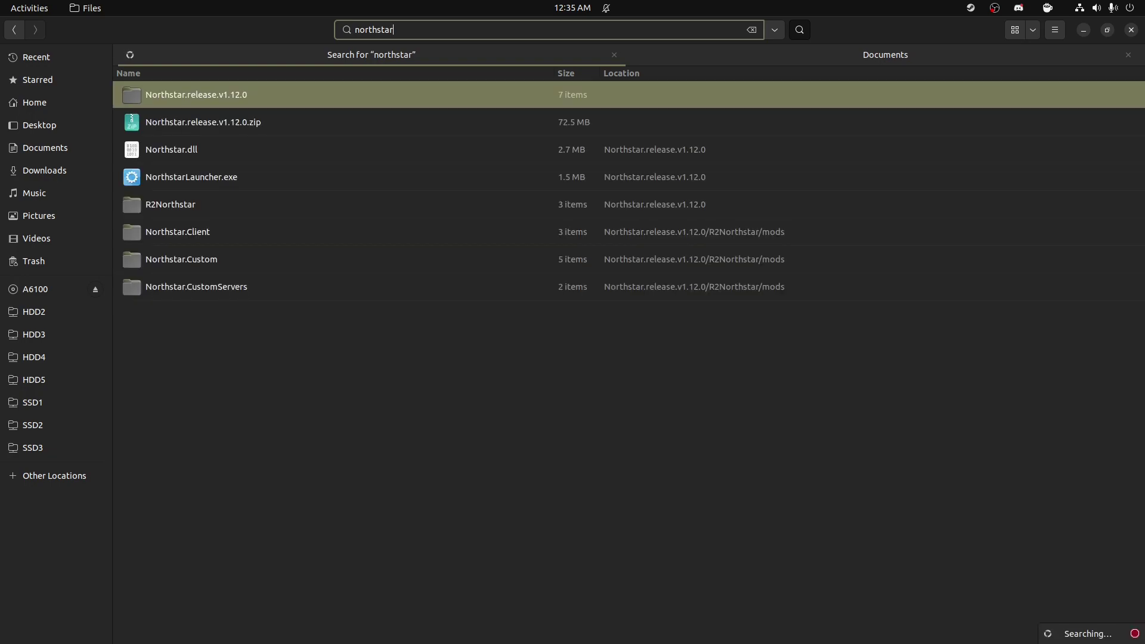
{"action": "key", "text": "Return"}
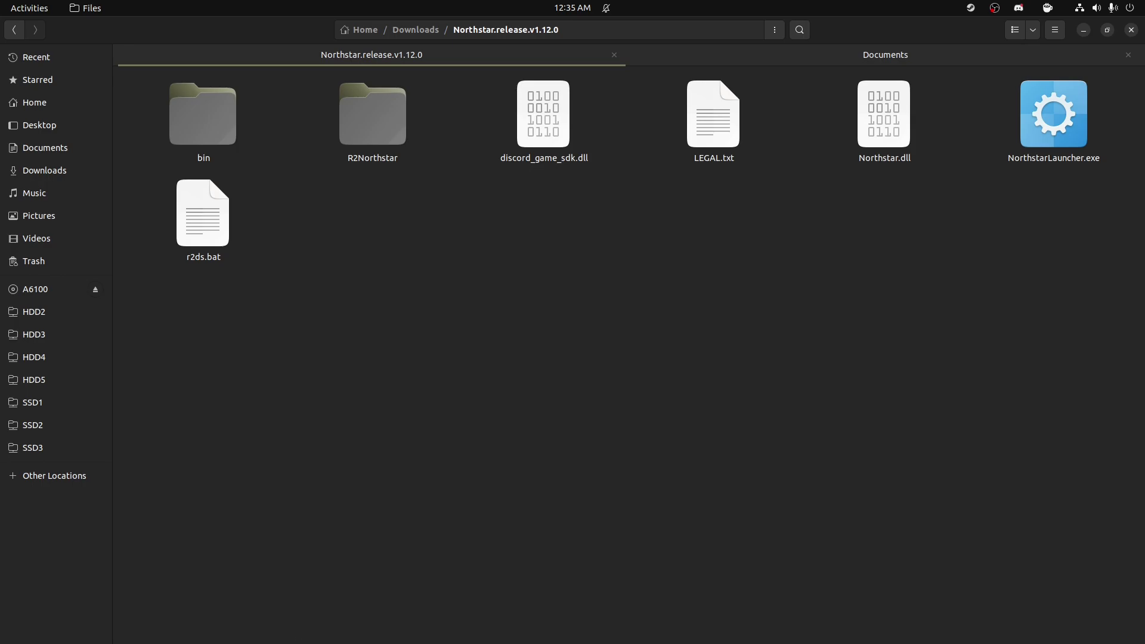
{"action": "left_click", "coordinate": [444, 619]}
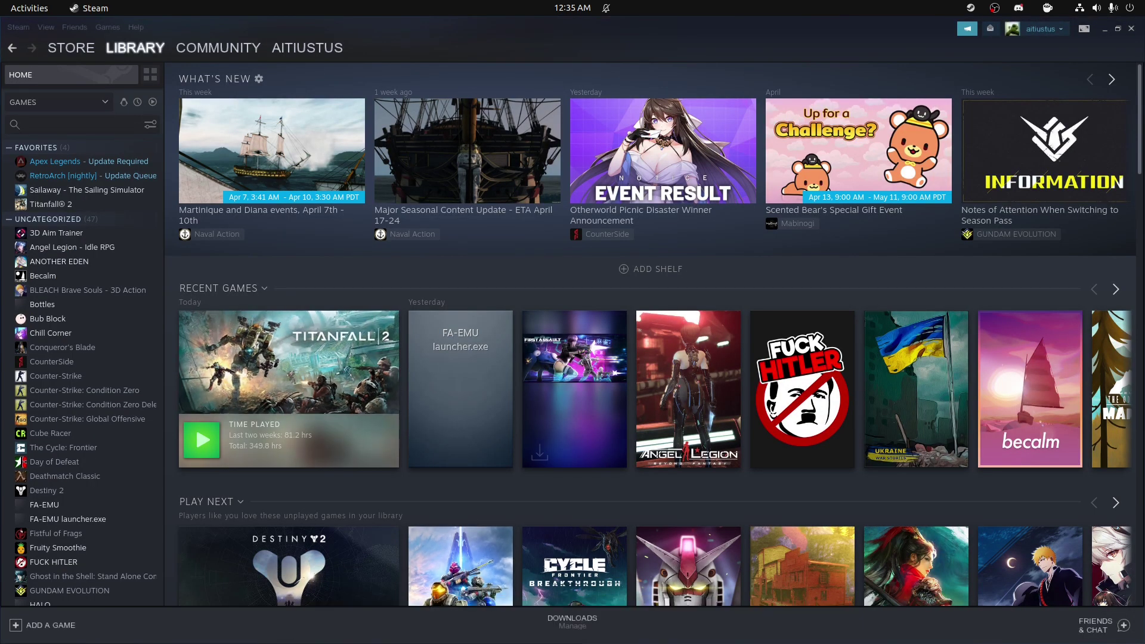
Step: Browse Titanfall 2's local files from its Properties > Installed Files page
{"action": "right_click", "coordinate": [88, 206]}
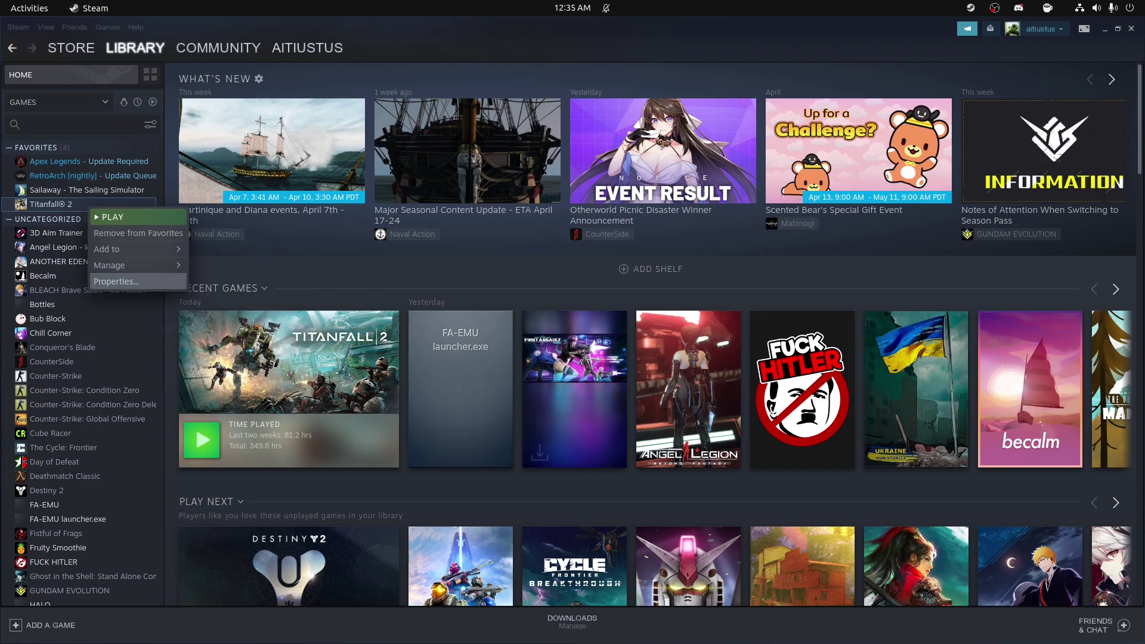
{"action": "left_click", "coordinate": [117, 281]}
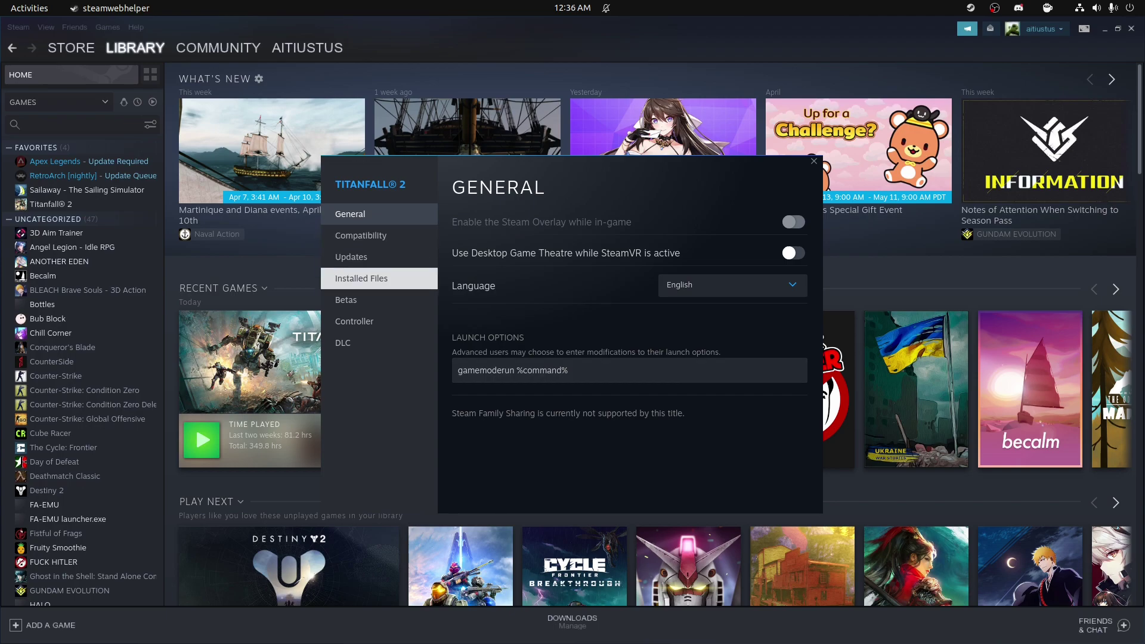
{"action": "left_click", "coordinate": [361, 279]}
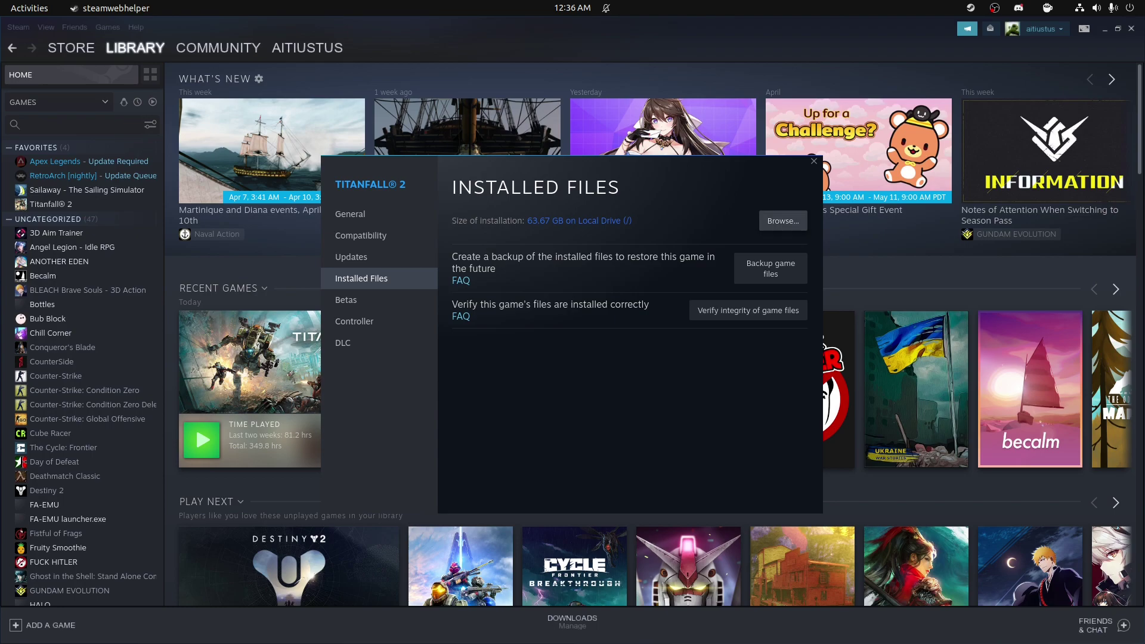
{"action": "left_click", "coordinate": [783, 221]}
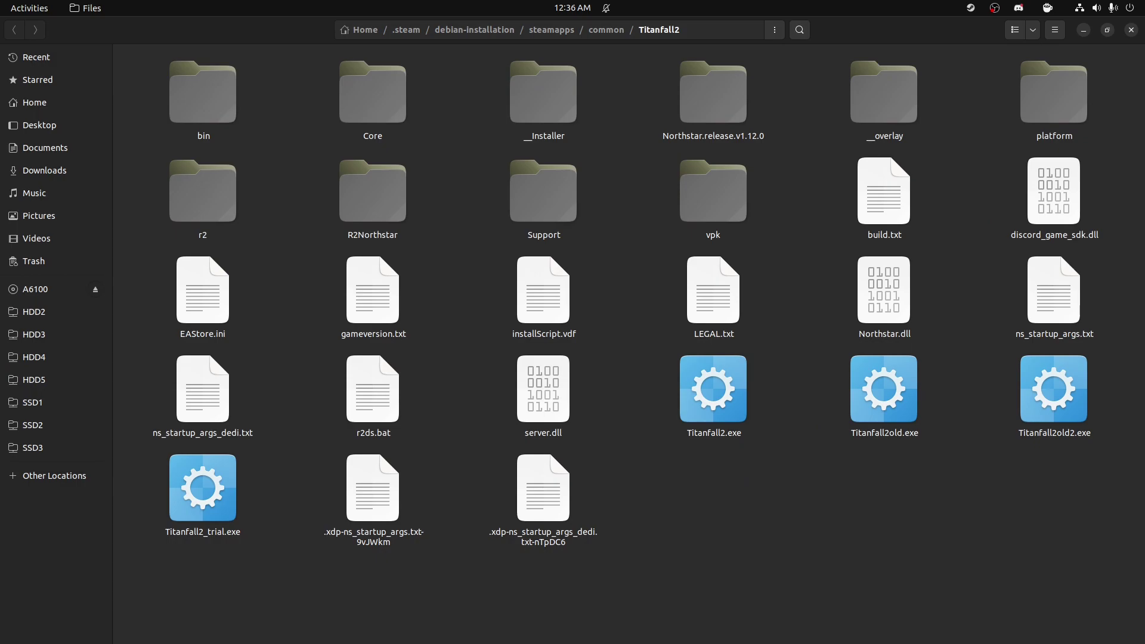
Step: Copy NorthstarLauncher.exe from the Northstar release folder into the Titanfall2 folder
{"action": "left_click", "coordinate": [382, 619]}
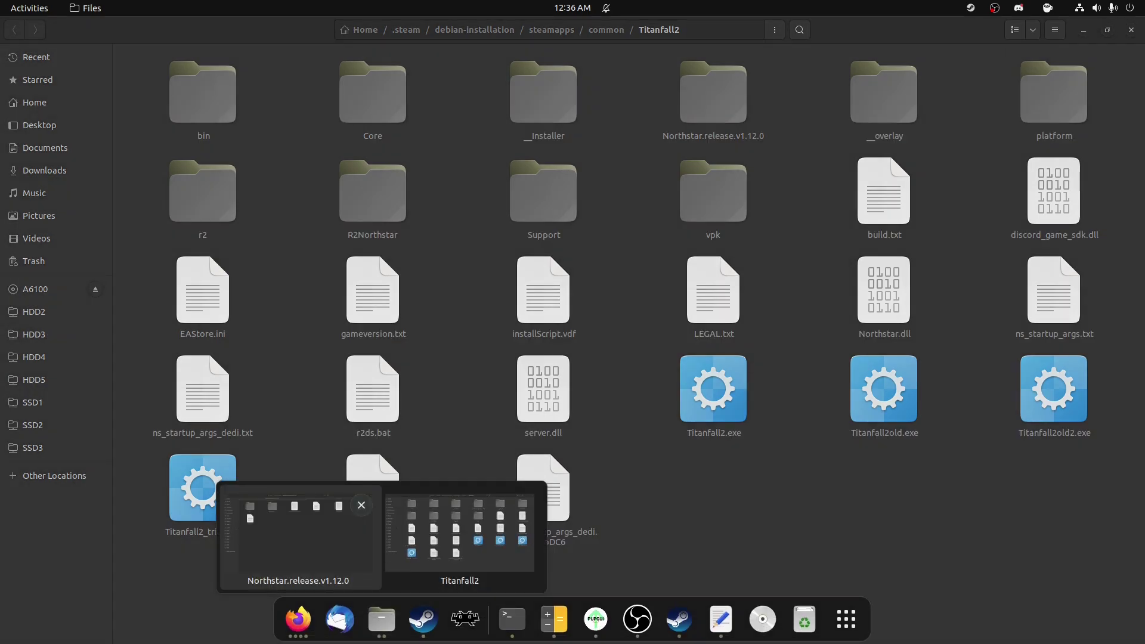
{"action": "left_click", "coordinate": [298, 534]}
{"action": "left_click", "coordinate": [1053, 113]}
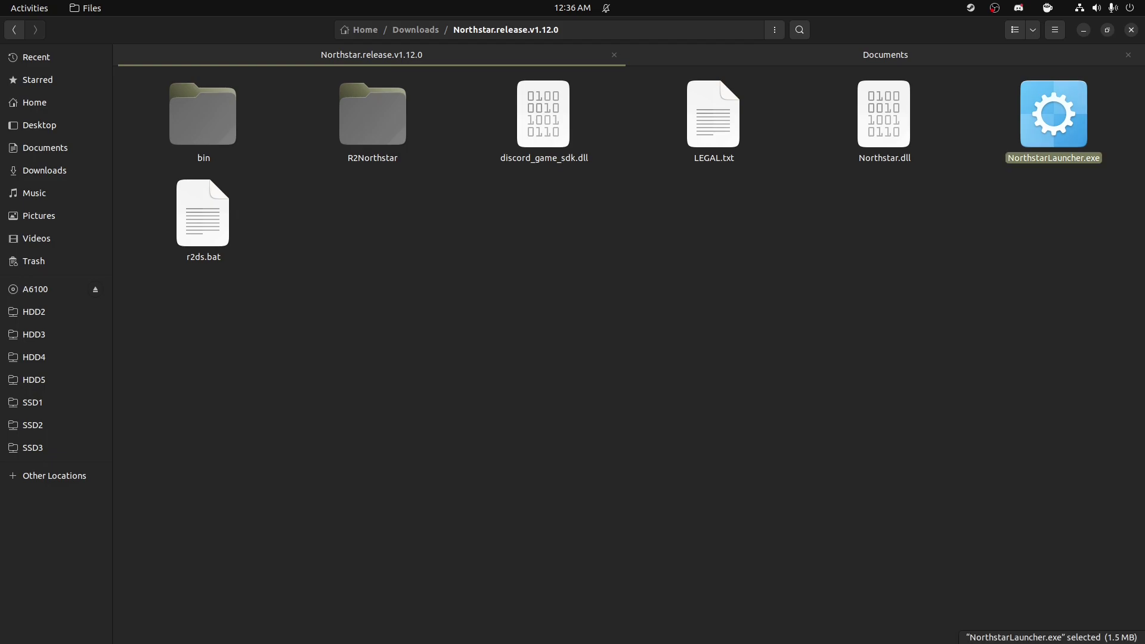
{"action": "right_click", "coordinate": [1060, 132]}
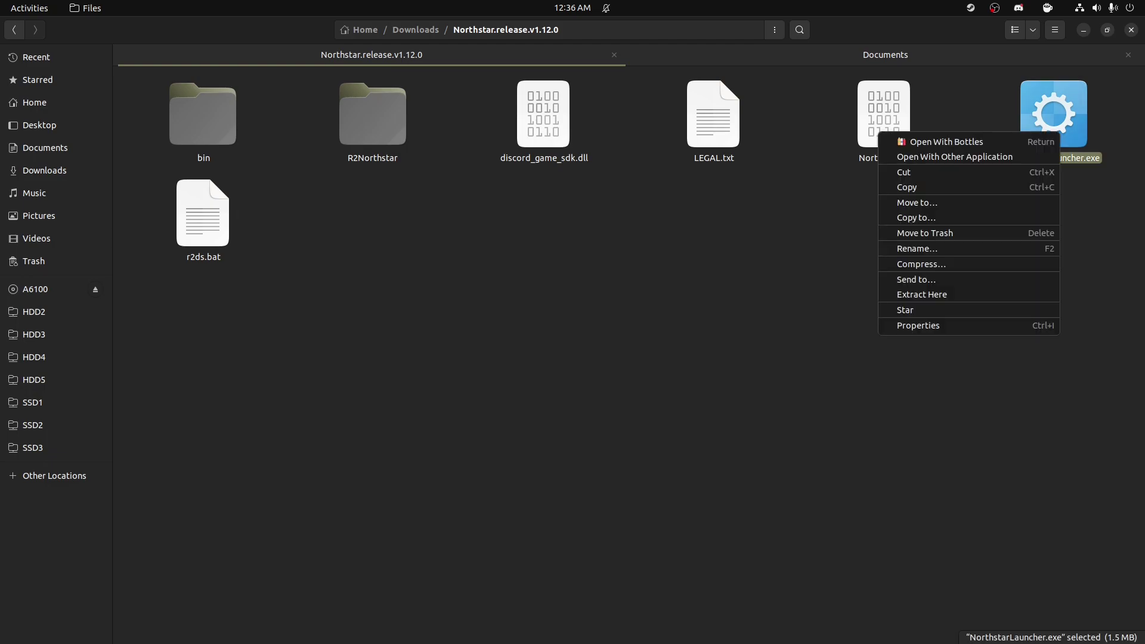
{"action": "left_click", "coordinate": [913, 187]}
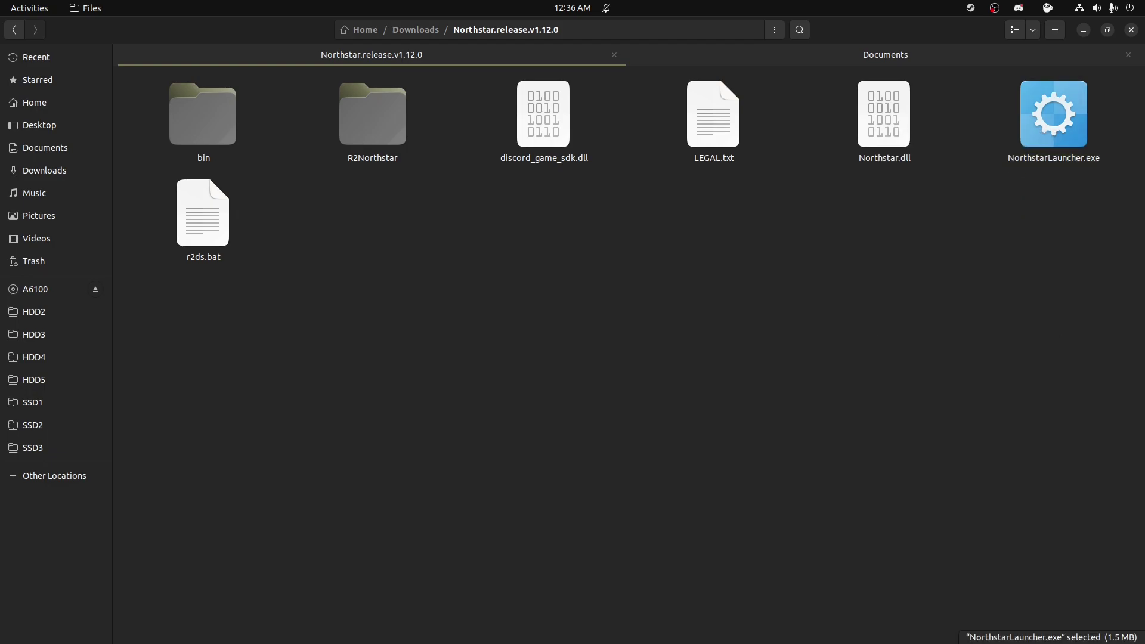
{"action": "key", "text": "alt+Tab"}
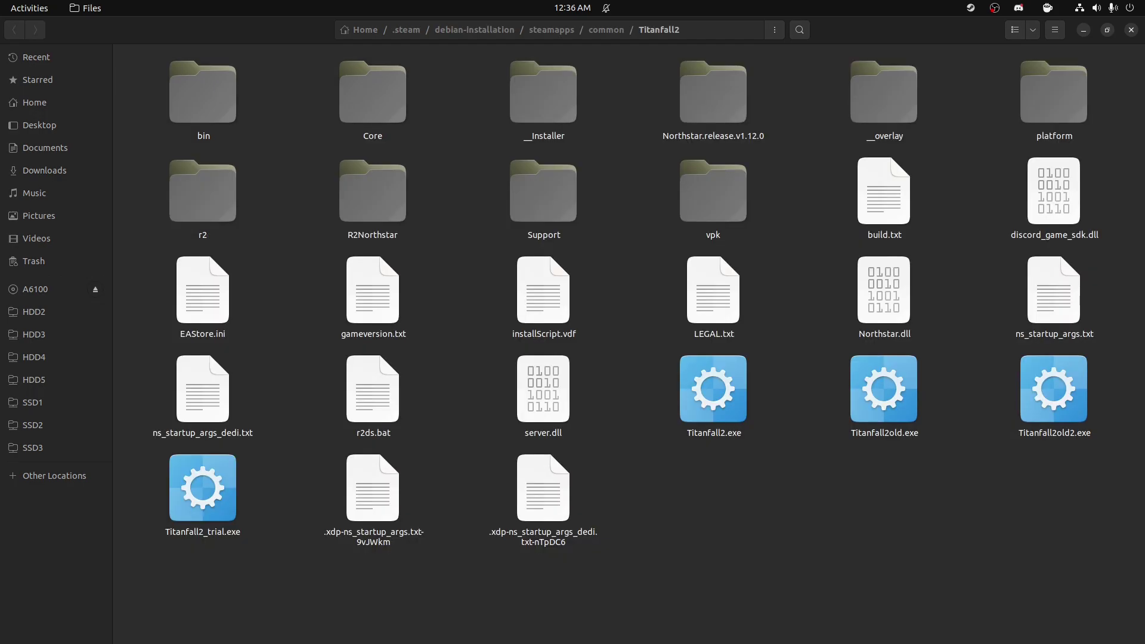
{"action": "right_click", "coordinate": [693, 542]}
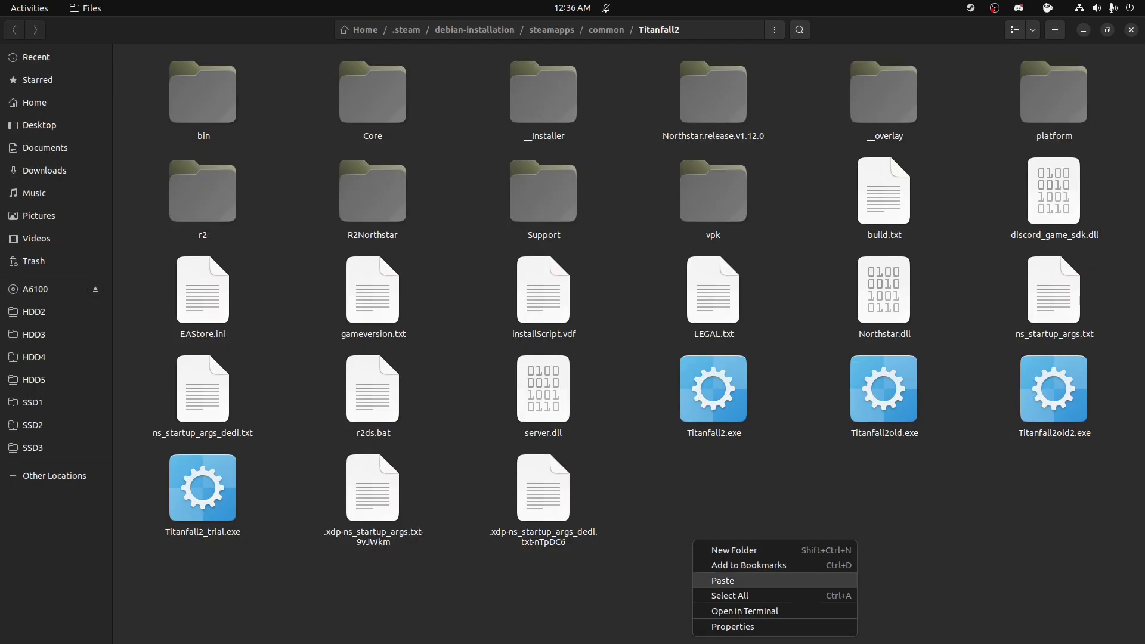
{"action": "left_click", "coordinate": [716, 581]}
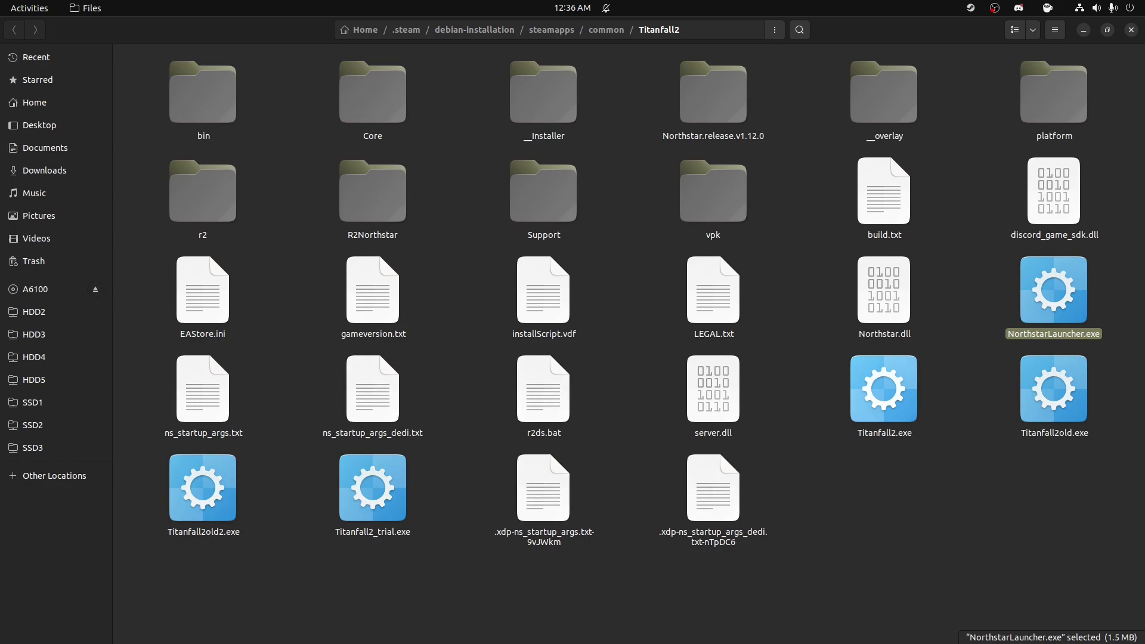
Step: Rename Titanfall2.exe to Titanfall2steamworking.exe
{"action": "left_click", "coordinate": [894, 432]}
{"action": "right_click", "coordinate": [894, 433]}
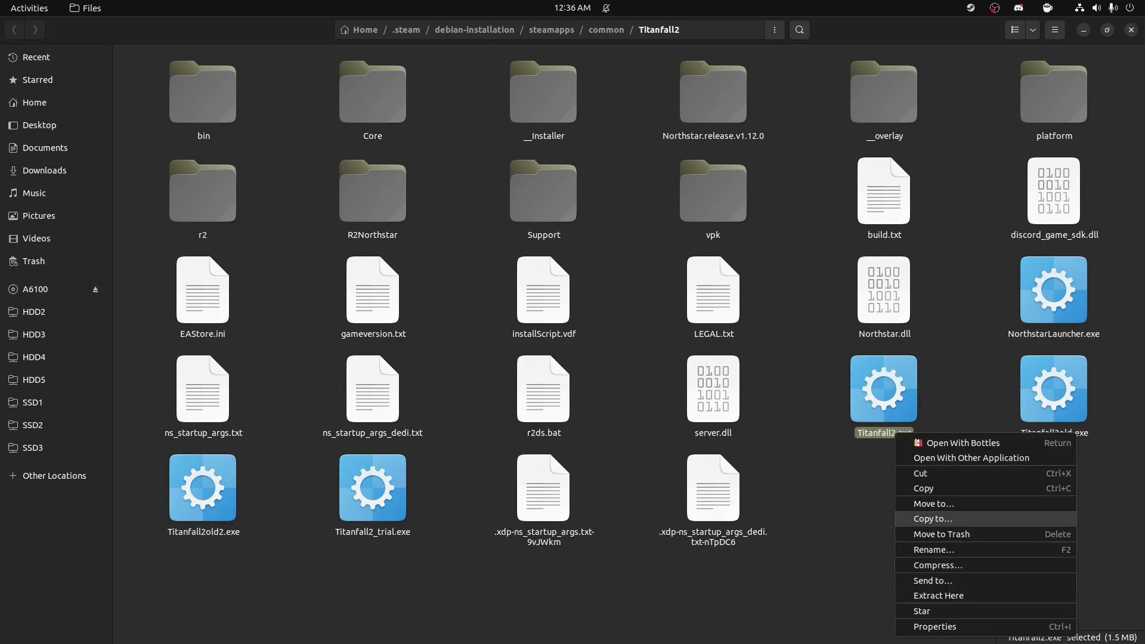
{"action": "left_click", "coordinate": [934, 549]}
{"action": "key", "text": "Right"}
{"action": "type", "text": "steamwo"}
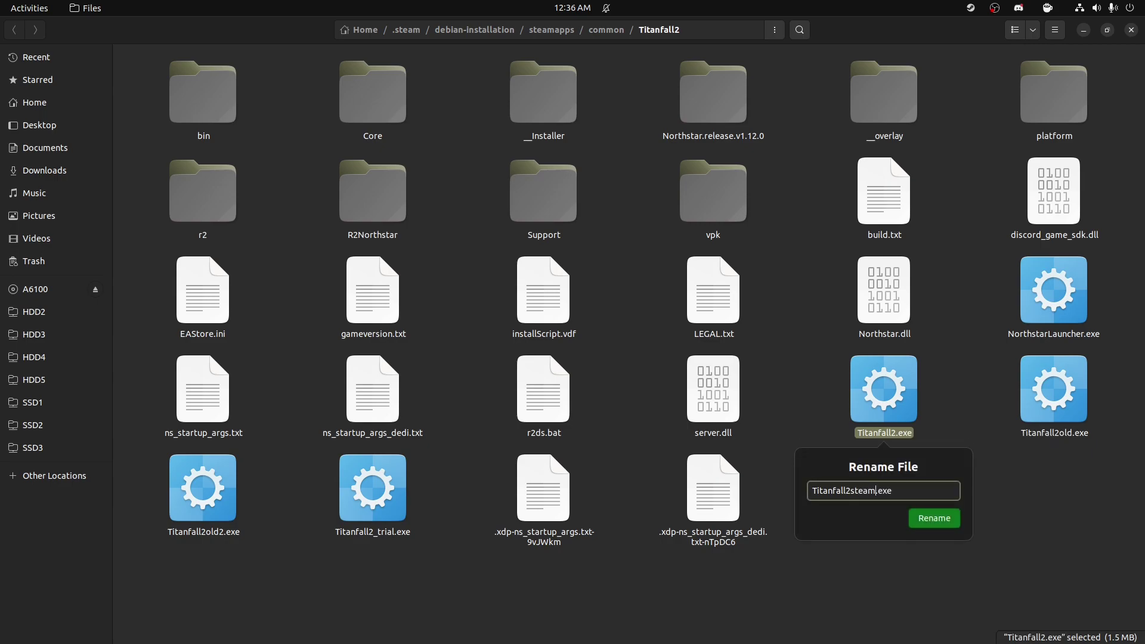
{"action": "type", "text": "rking"}
{"action": "key", "text": "shift+Left"}
{"action": "key", "text": "shift+Left"}
{"action": "key", "text": "shift+Left"}
{"action": "key", "text": "shift+Left"}
{"action": "key", "text": "shift+Left"}
{"action": "key", "text": "shift+Left"}
{"action": "key", "text": "shift+Left"}
{"action": "key", "text": "shift+Left"}
{"action": "key", "text": "shift+Left"}
{"action": "key", "text": "shift+Left"}
{"action": "key", "text": "Return"}
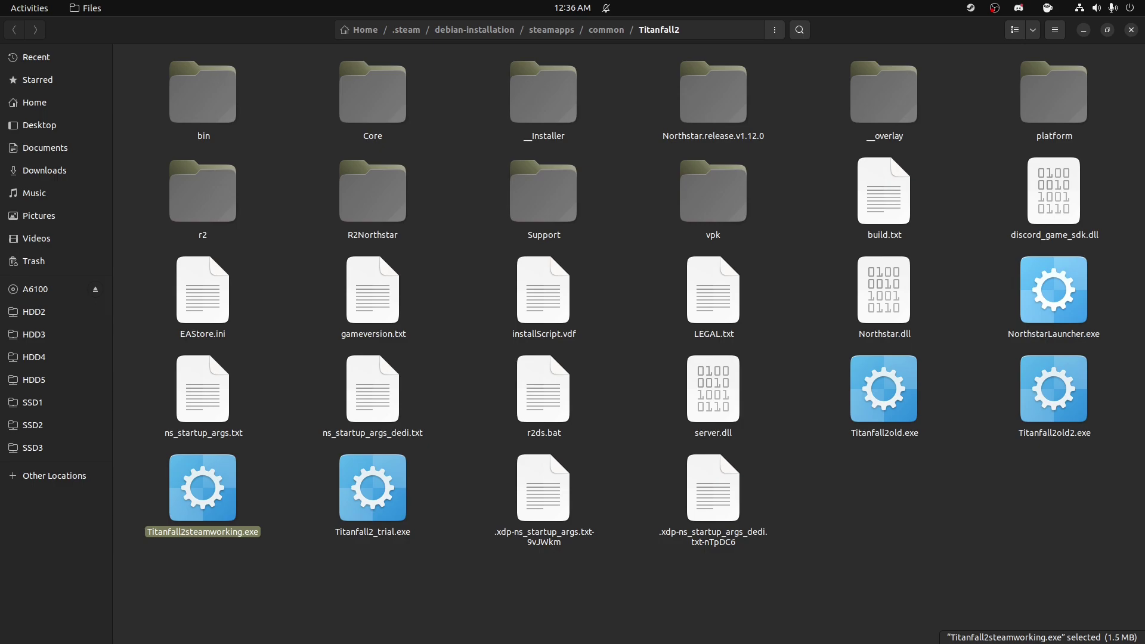
Step: Rename NorthstarLauncher.exe to Titanfall2.exe
{"action": "left_click", "coordinate": [1039, 334]}
{"action": "right_click", "coordinate": [1040, 334]}
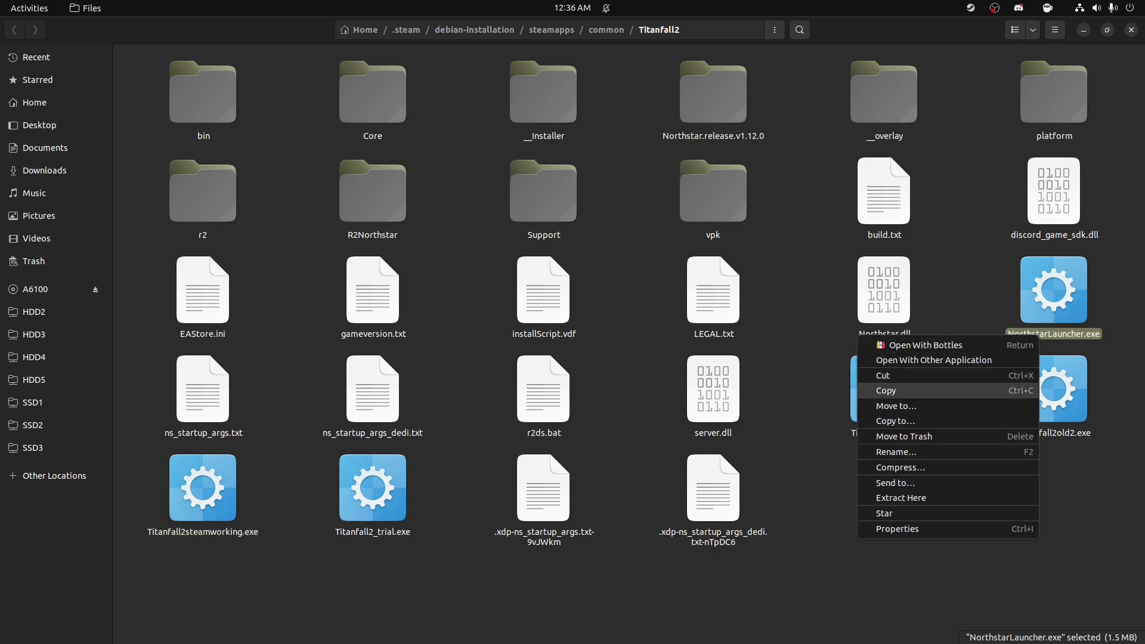
{"action": "key", "text": "Return"}
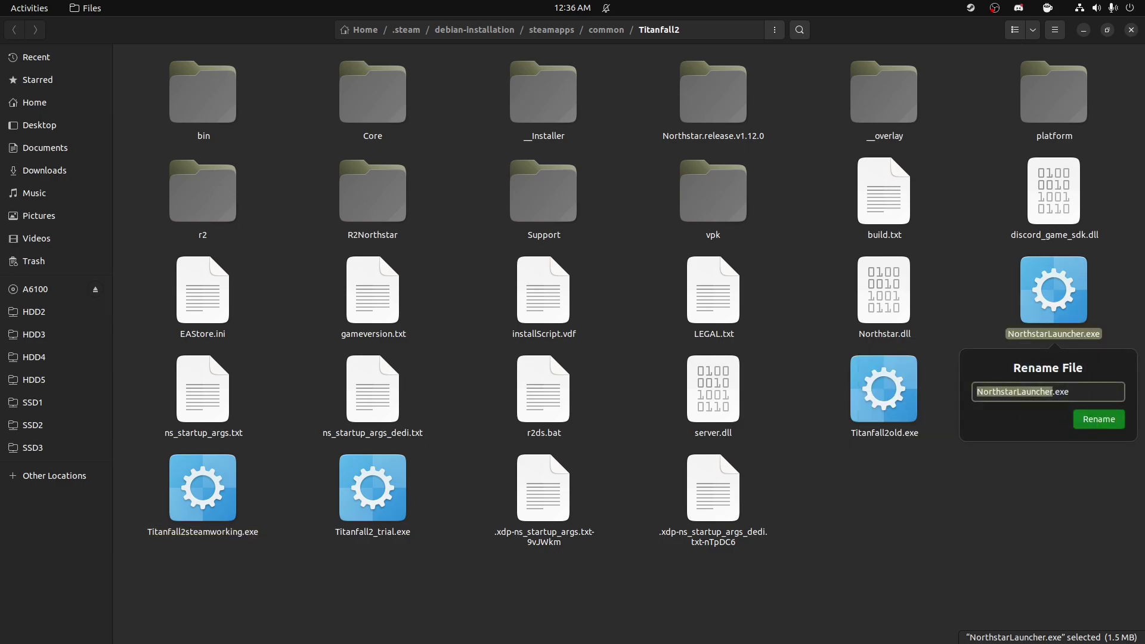
{"action": "type", "text": "Titanfall2"}
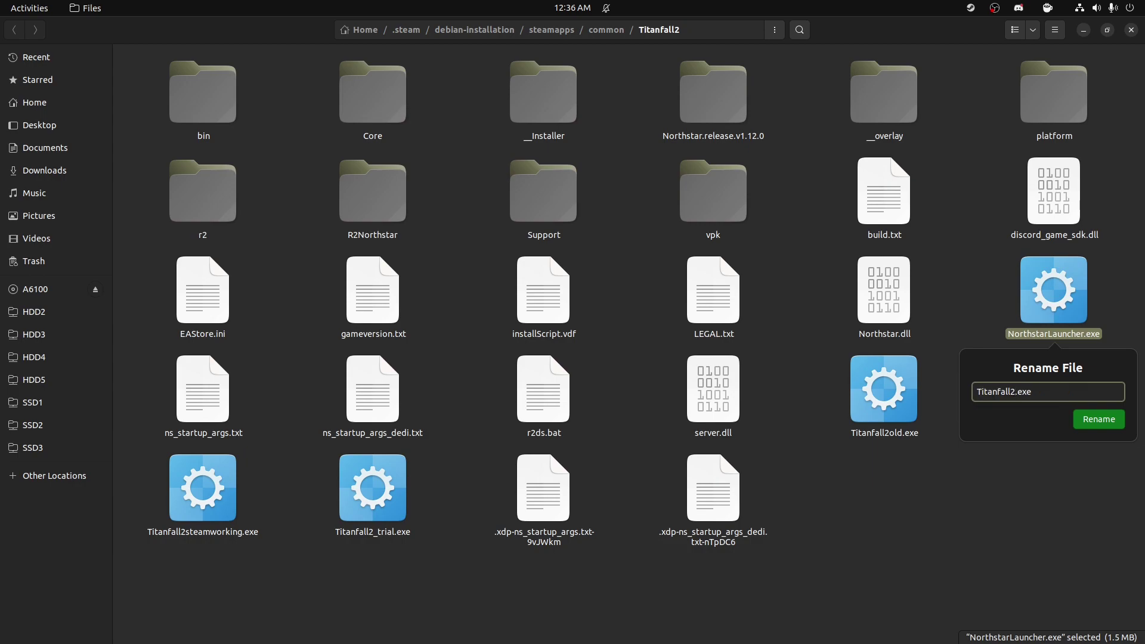
{"action": "key", "text": "Return"}
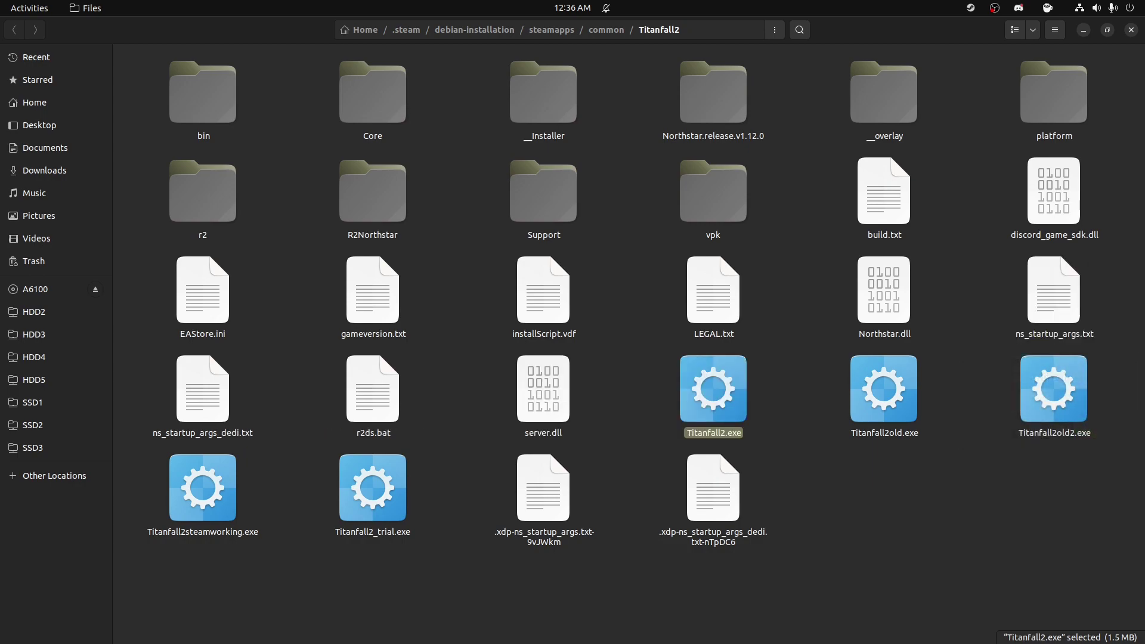
{"action": "key", "text": "alt+Tab"}
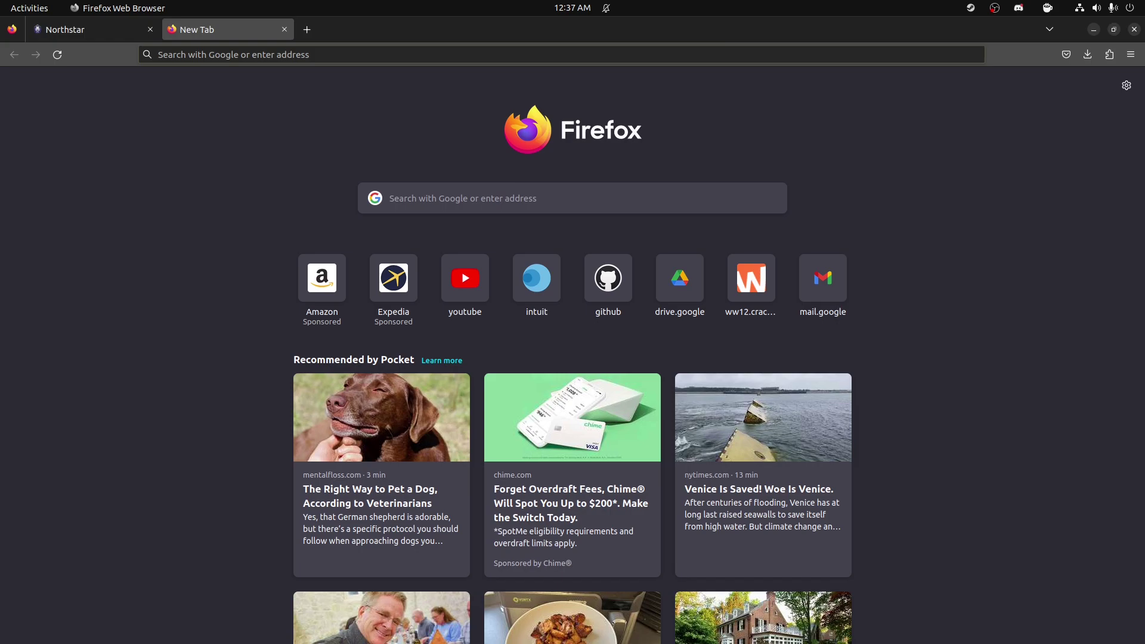
Step: Search 'install protonup-qt' and scroll the ProtonUp-Qt GitHub Pages site to Download
{"action": "type", "text": "install "}
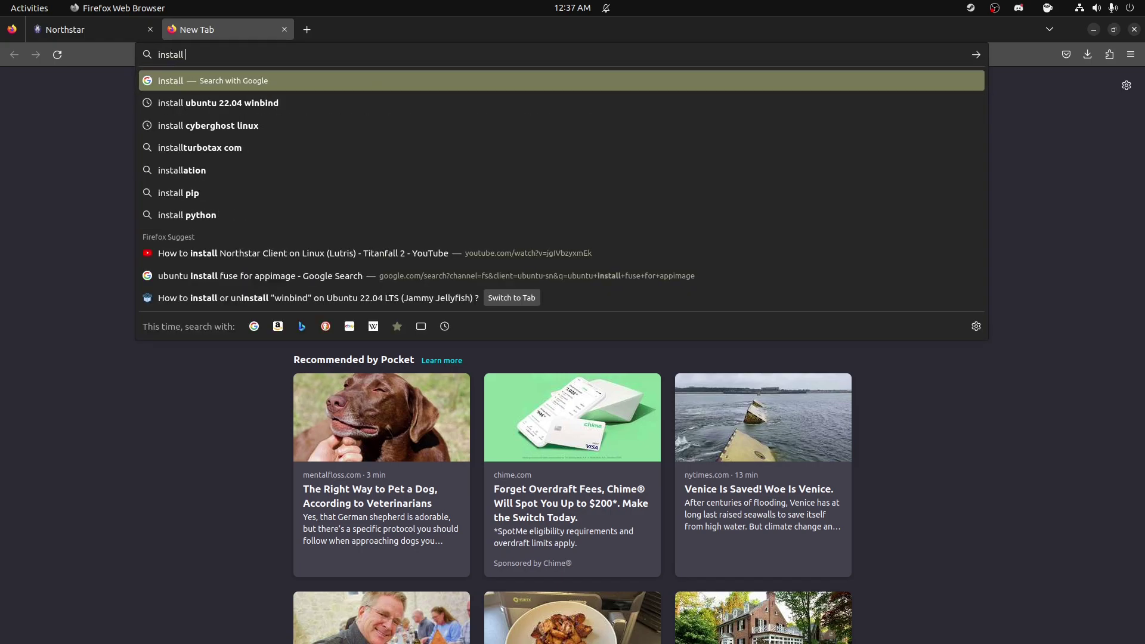
{"action": "type", "text": "protonup-q"}
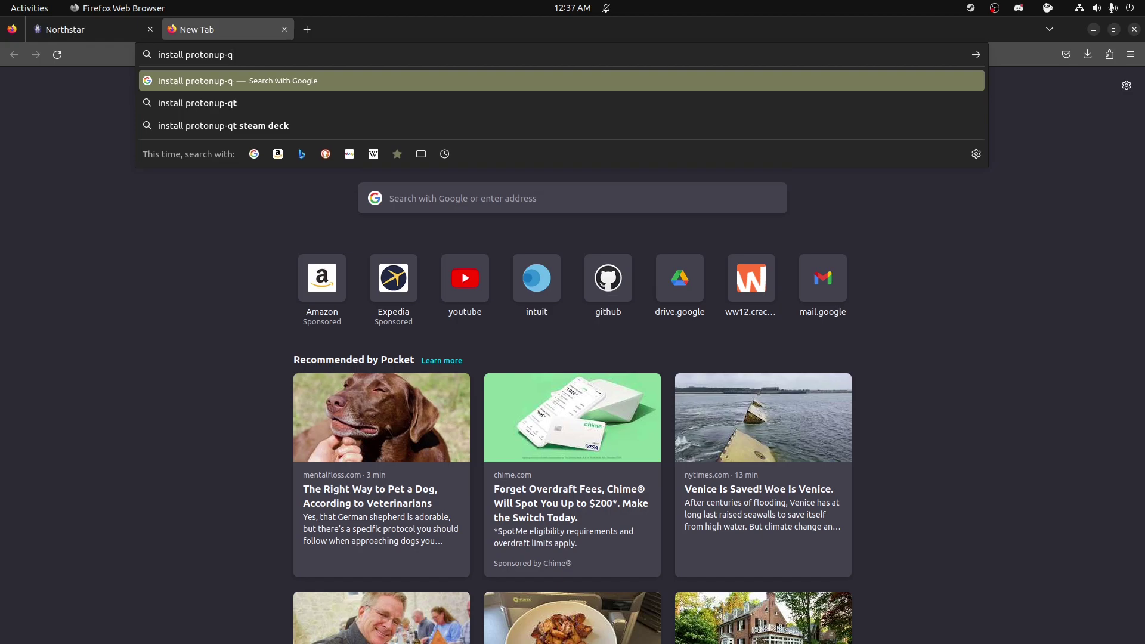
{"action": "type", "text": "t"}
{"action": "key", "text": "Return"}
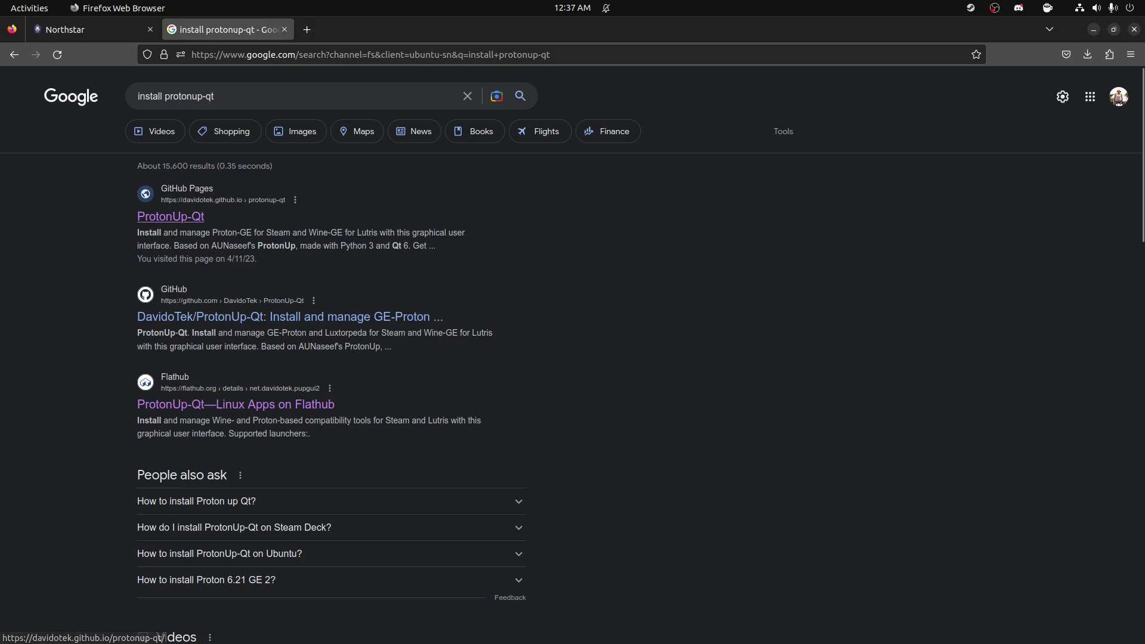
{"action": "left_click", "coordinate": [170, 216]}
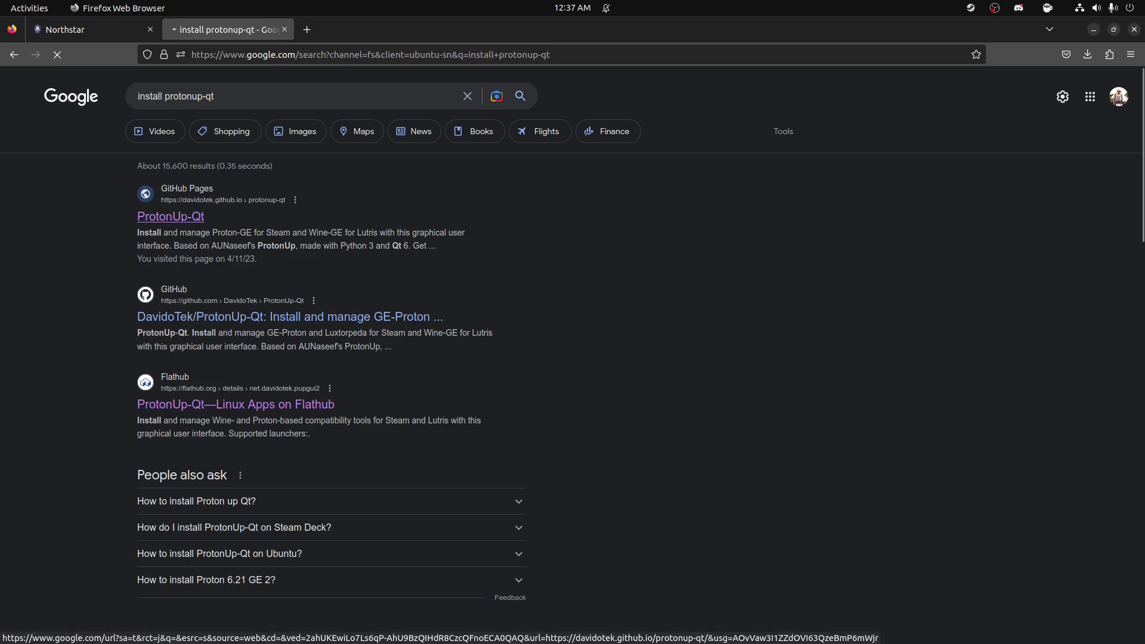
{"action": "scroll", "coordinate": [684, 355], "scroll_direction": "down", "scroll_amount": 12}
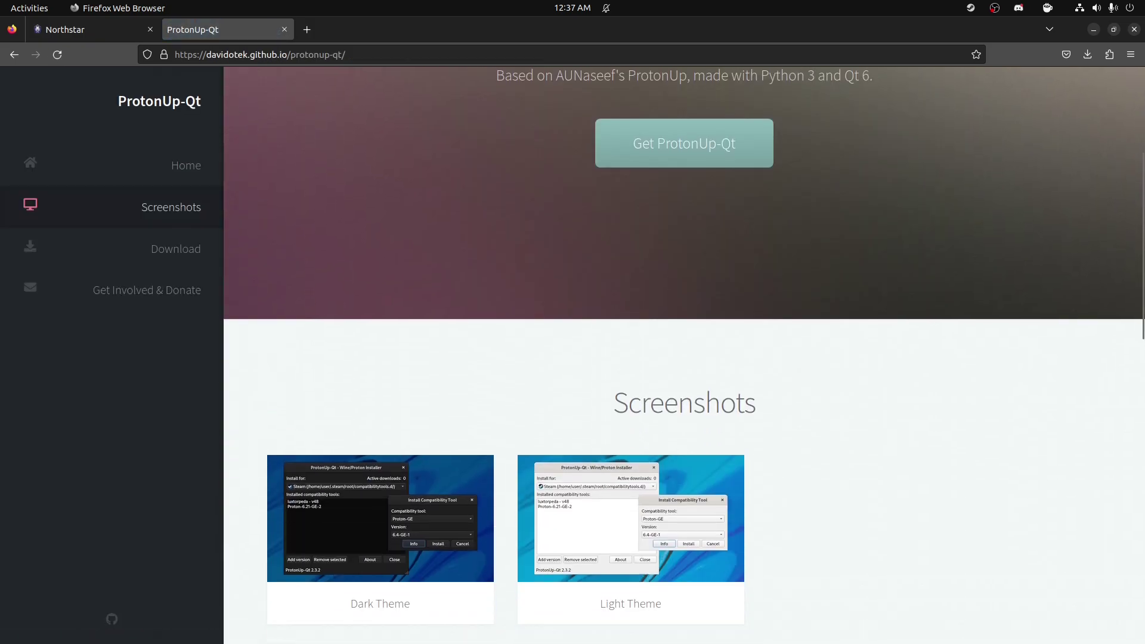
{"action": "scroll", "coordinate": [684, 355], "scroll_direction": "down", "scroll_amount": 2}
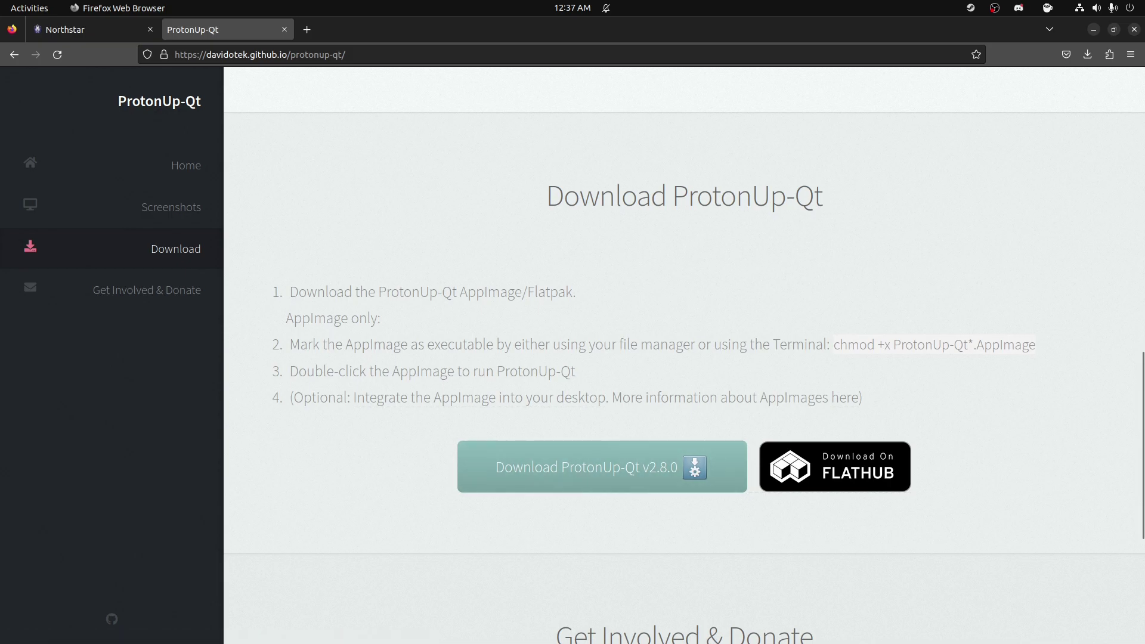
{"action": "key", "text": "alt+Tab"}
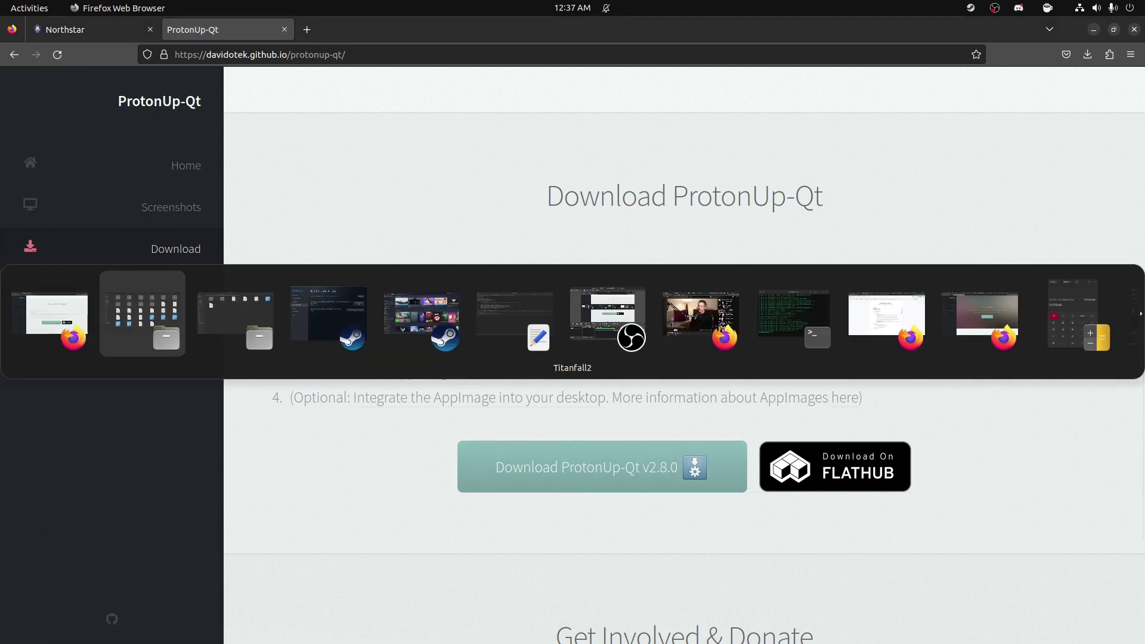
Step: Search Files for 'proton' to find ProtonUp-Qt-2.7.7-x86_64.AppImage, then open a Terminal
{"action": "type", "text": "pr"}
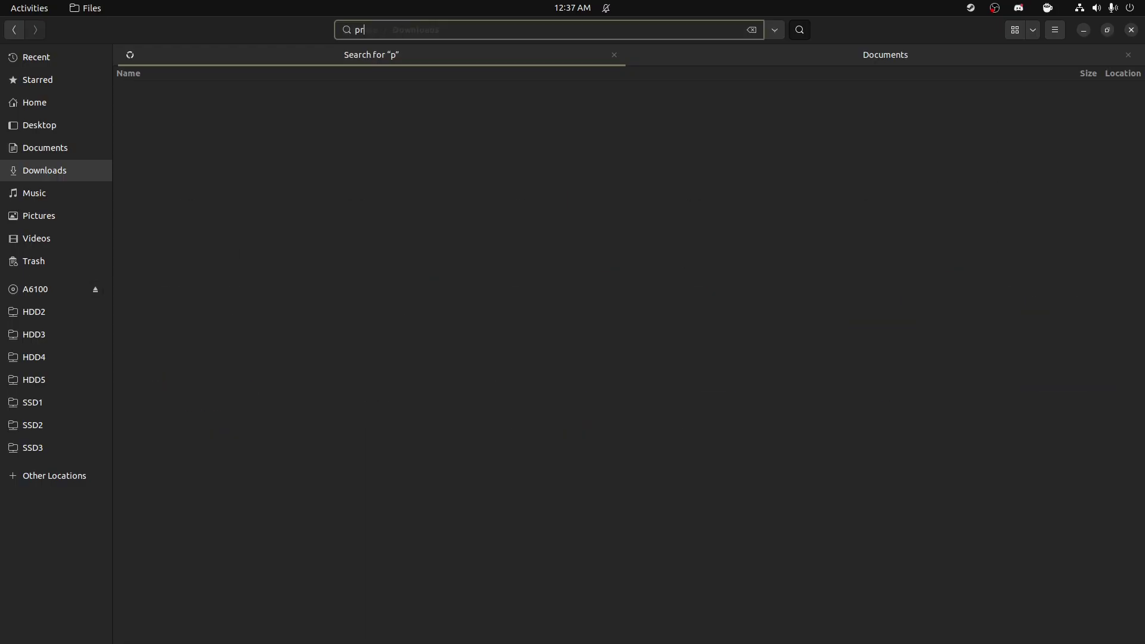
{"action": "type", "text": "oton"}
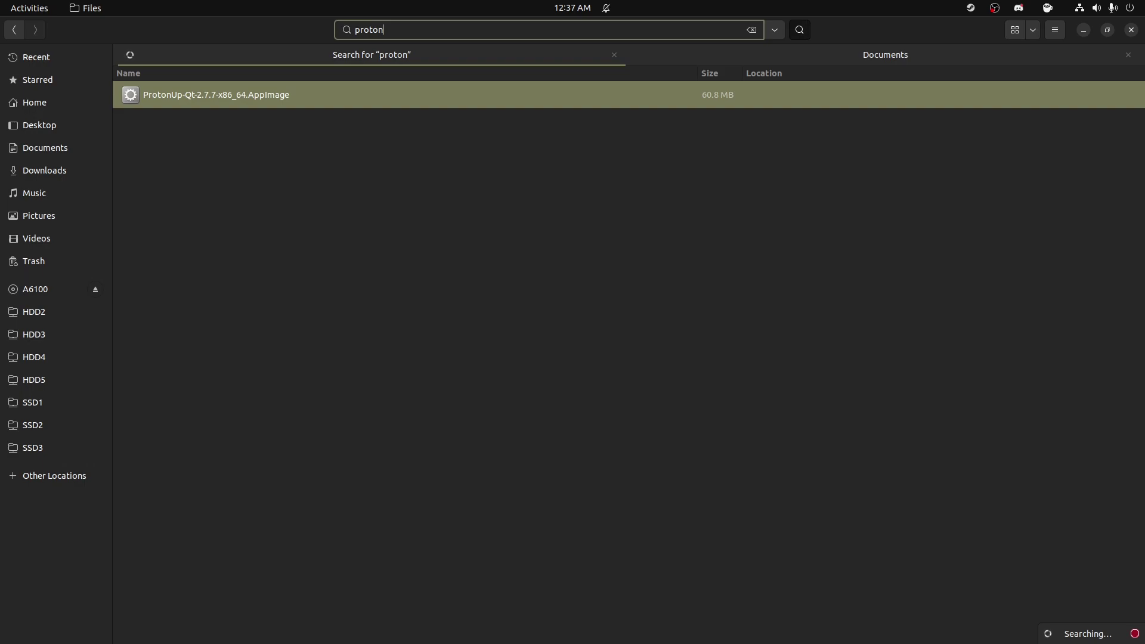
{"action": "key", "text": "ctrl+alt+t"}
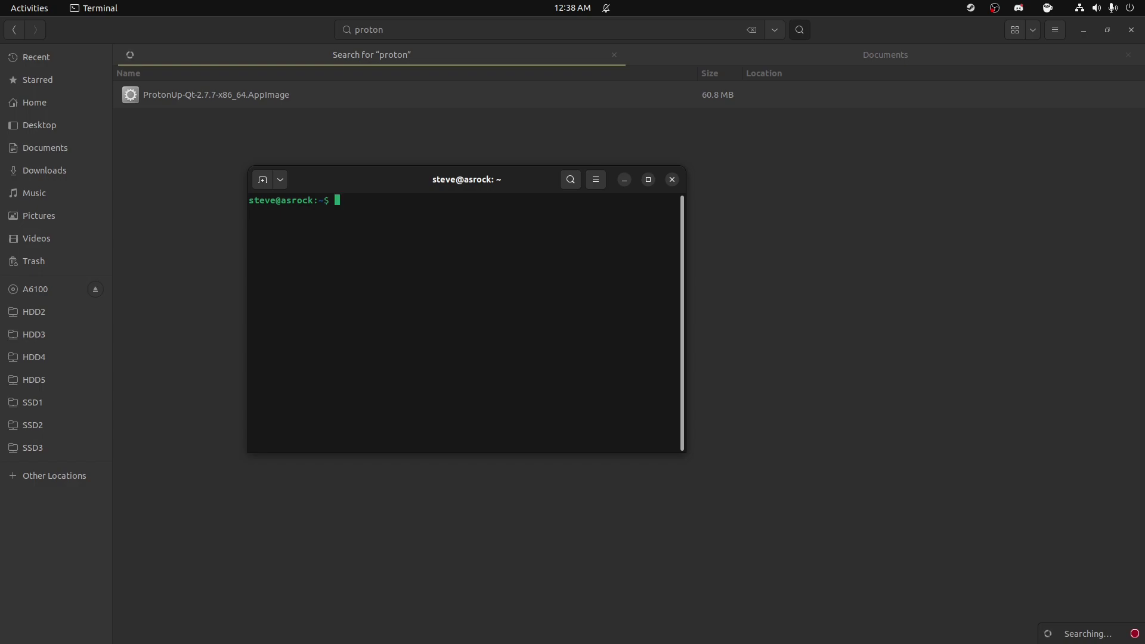
Step: Run 'sudo apt install libfuse2' (already newest, 2.9.9-5ubuntu3), then close the terminal
{"action": "type", "text": "sudo apt install libfuse2"}
{"action": "key", "text": "Return"}
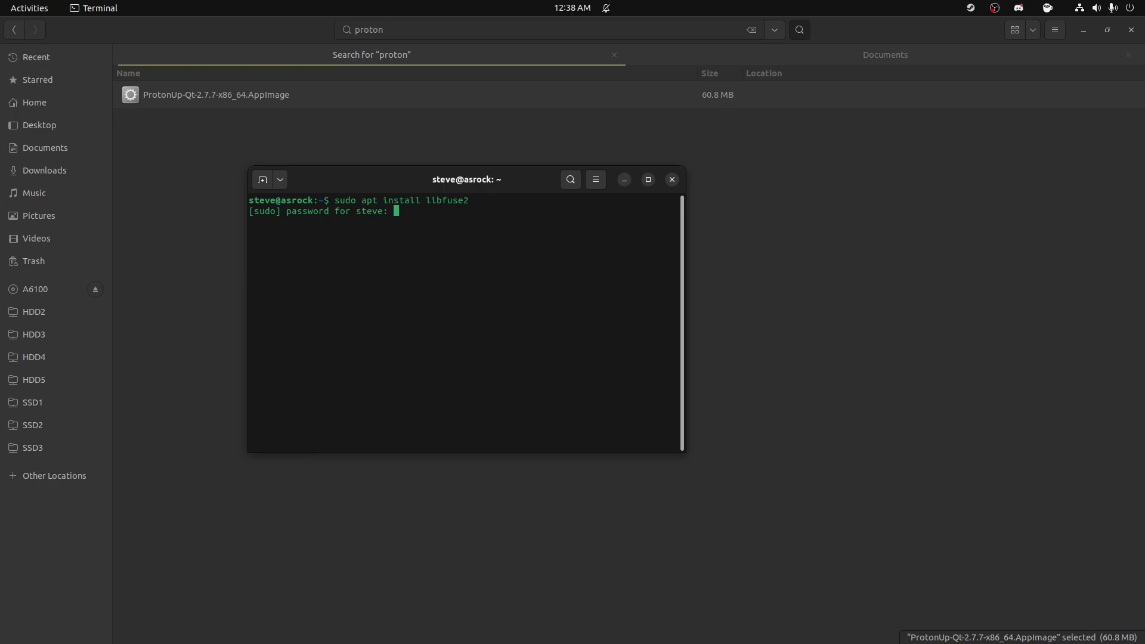
{"action": "key", "text": "Return"}
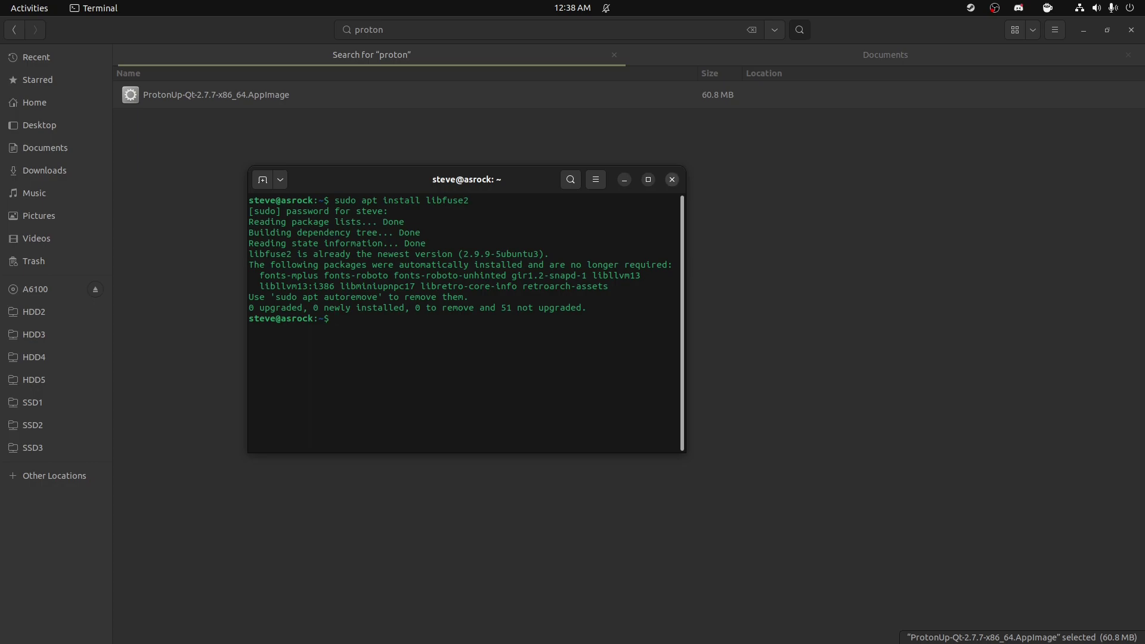
{"action": "left_click", "coordinate": [672, 180]}
Step: Check the permissions of ProtonUp-Qt-2.7.7-x86_64.AppImage in its properties, then run the AppImage
{"action": "right_click", "coordinate": [256, 95]}
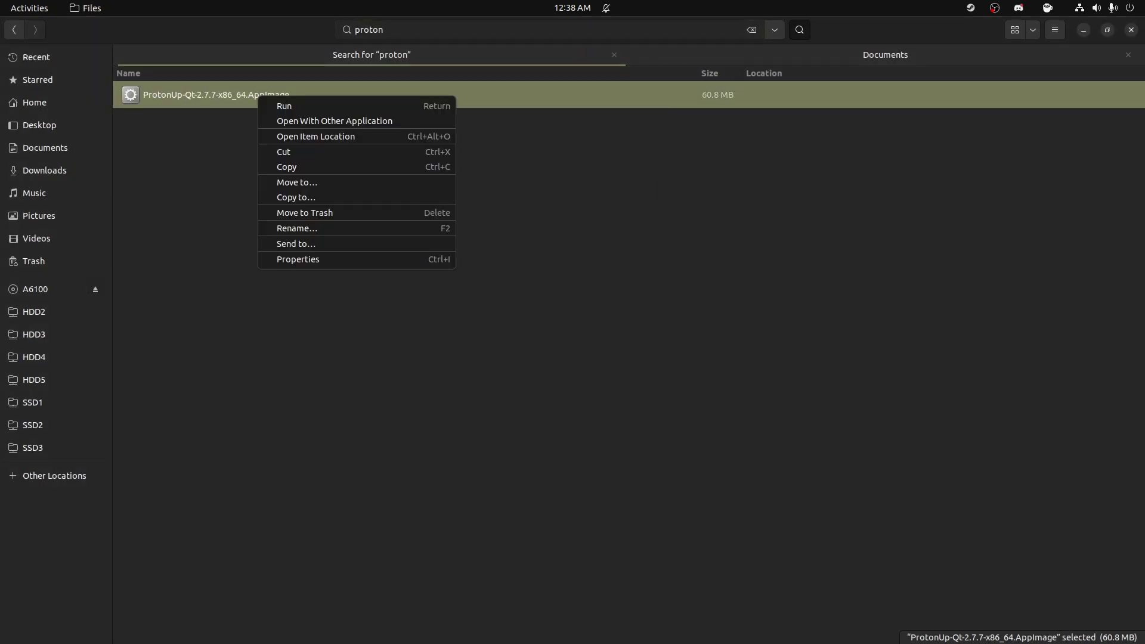
{"action": "left_click", "coordinate": [280, 258]}
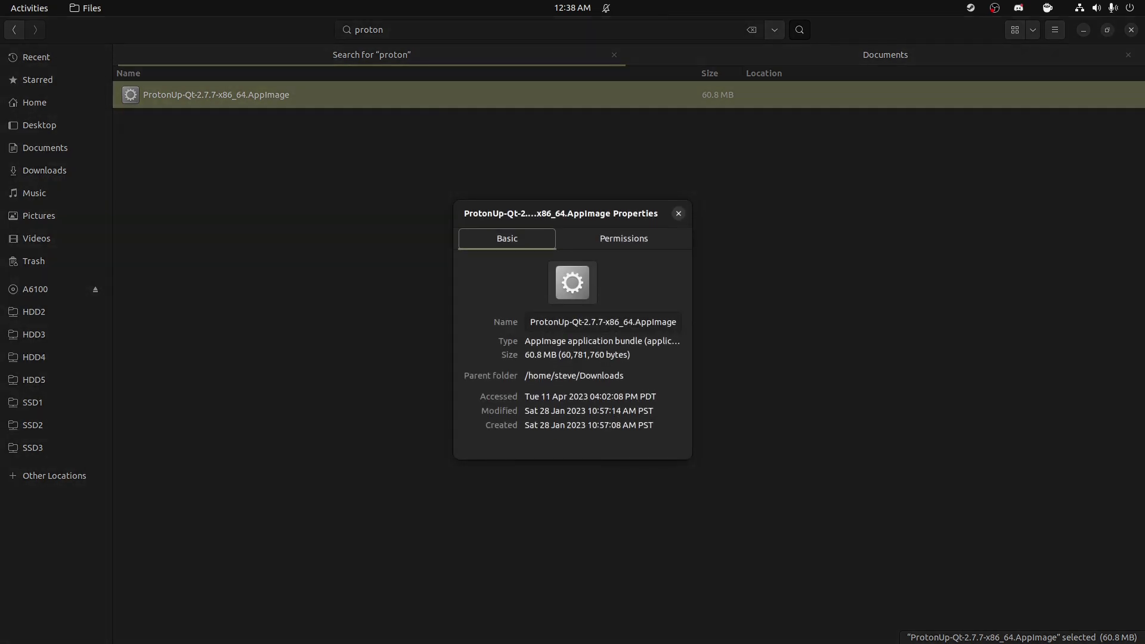
{"action": "left_click", "coordinate": [623, 238]}
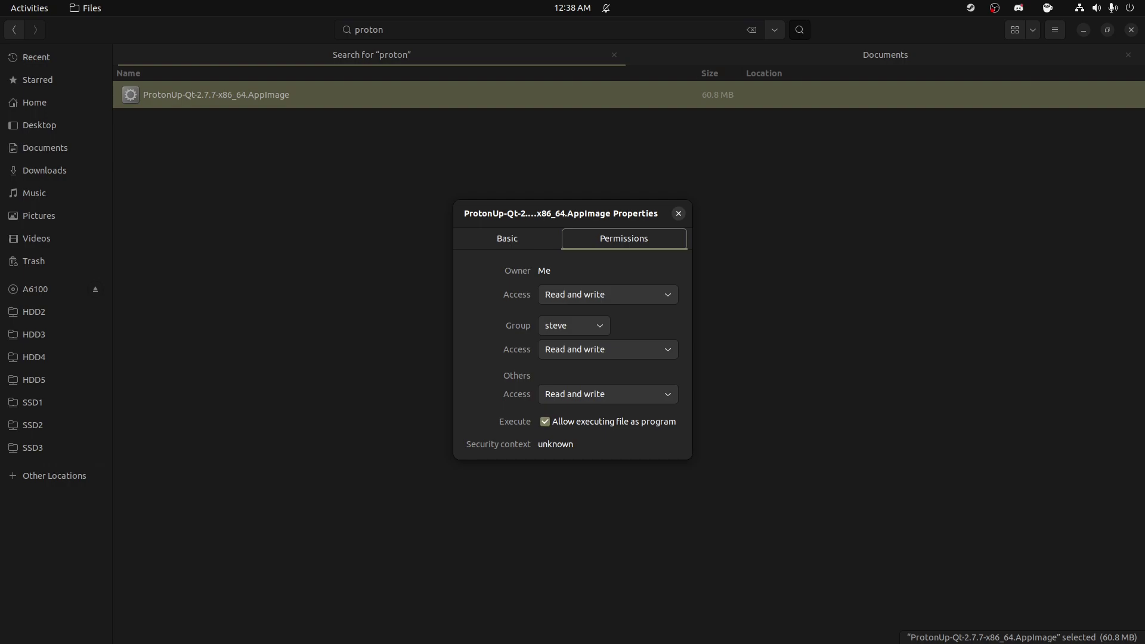
{"action": "left_click", "coordinate": [678, 213]}
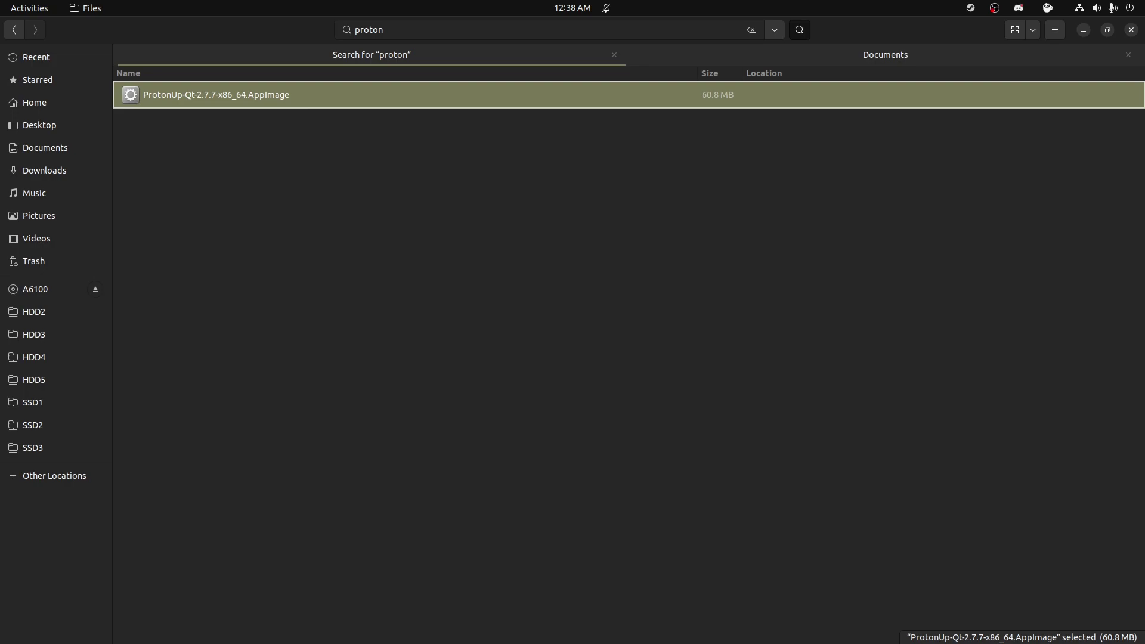
{"action": "left_click", "coordinate": [596, 619]}
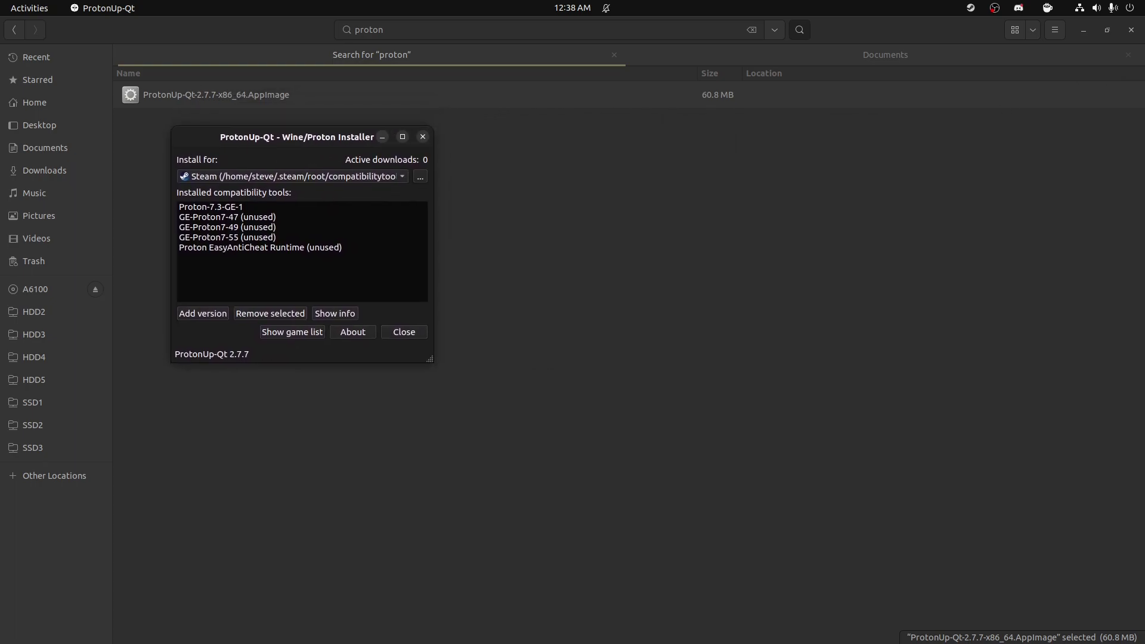
Step: Verify GE-Proton7-55 is the GE-Proton version offered in Add version, cancel without installing, and close ProtonUp-Qt
{"action": "key", "text": "Return"}
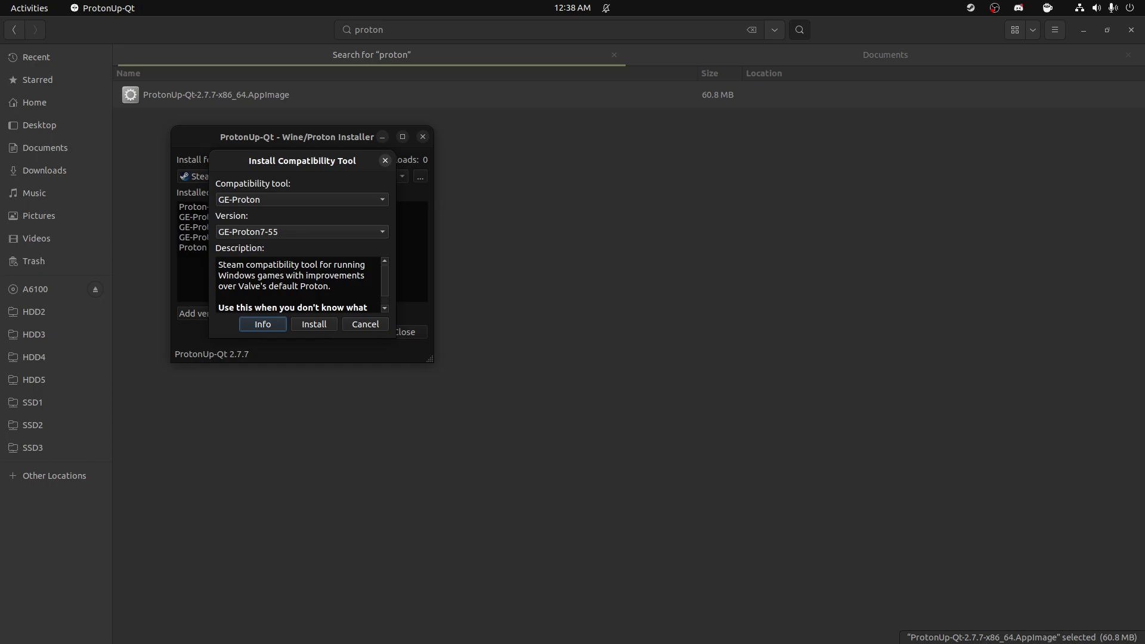
{"action": "left_click", "coordinate": [301, 232]}
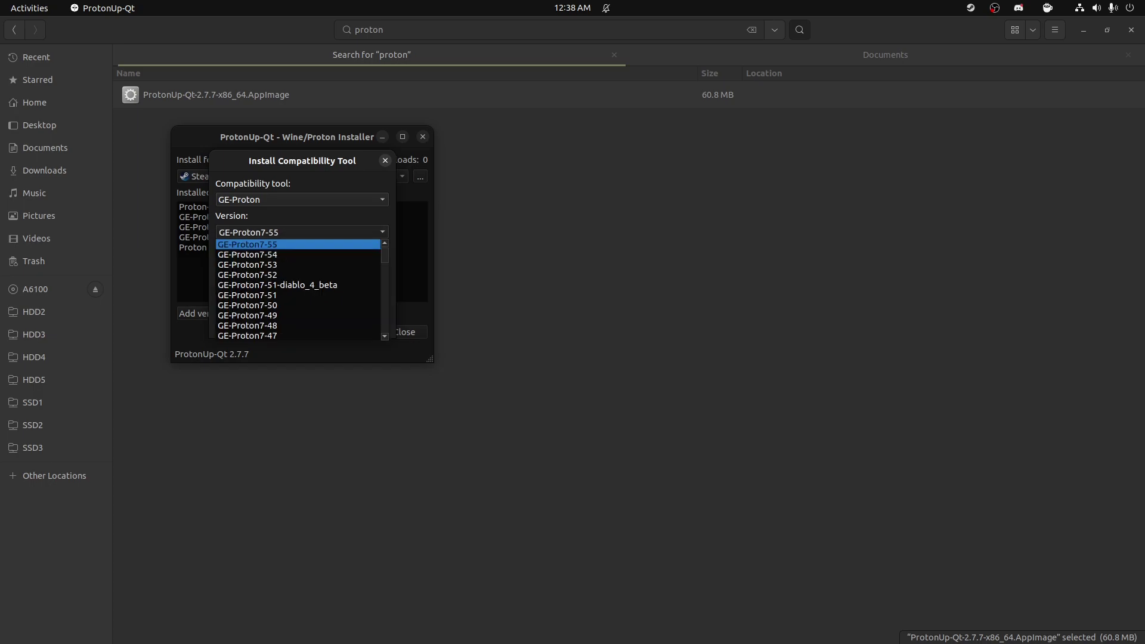
{"action": "scroll", "coordinate": [299, 289], "scroll_direction": "down", "scroll_amount": 2}
{"action": "scroll", "coordinate": [298, 290], "scroll_direction": "up", "scroll_amount": 2}
{"action": "left_click", "coordinate": [247, 244]}
{"action": "left_click", "coordinate": [301, 199]}
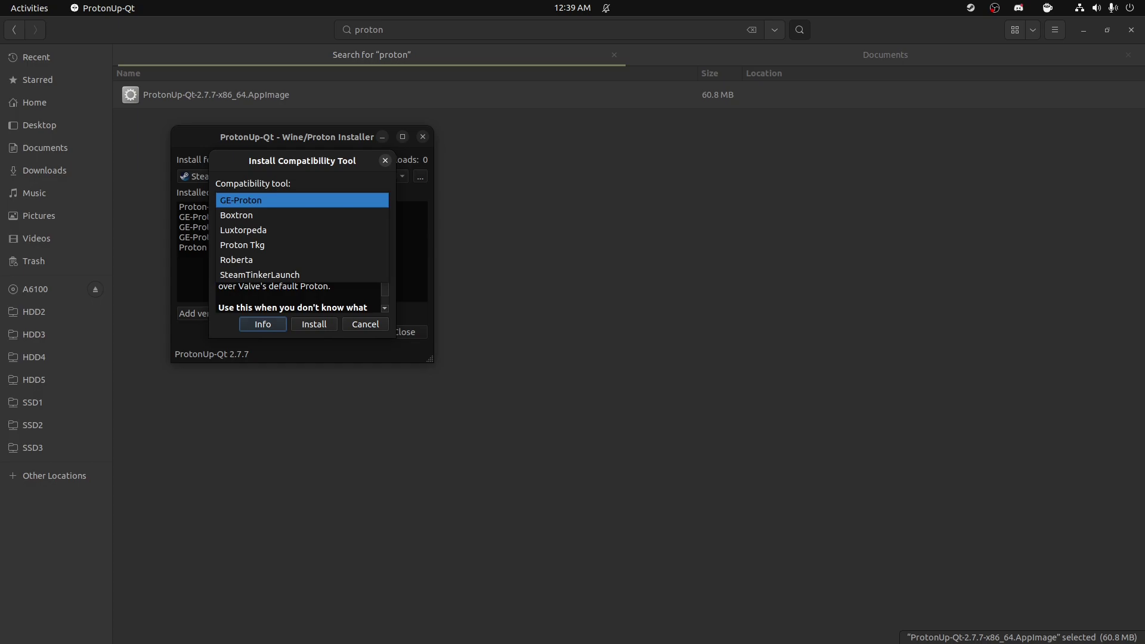
{"action": "key", "text": "Escape"}
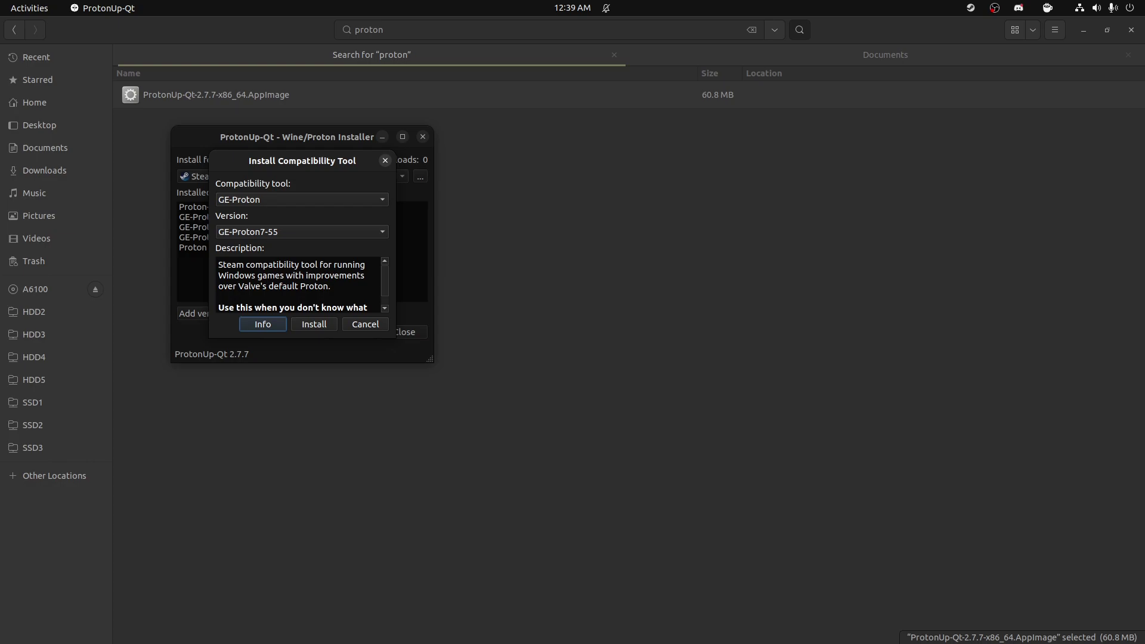
{"action": "key", "text": "Escape"}
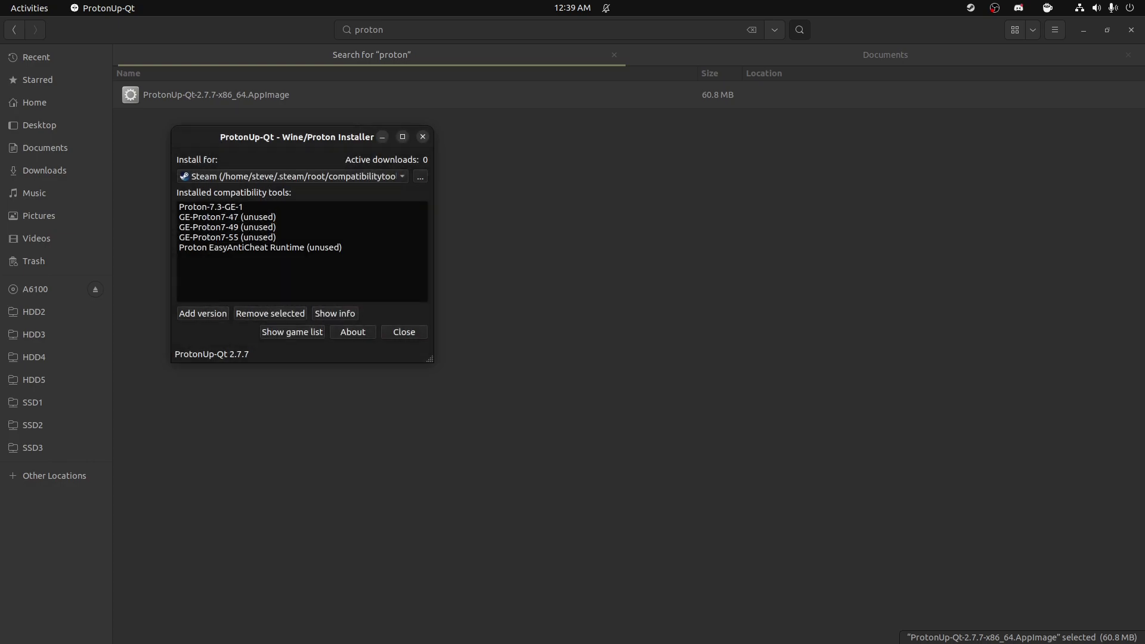
{"action": "left_click", "coordinate": [404, 331]}
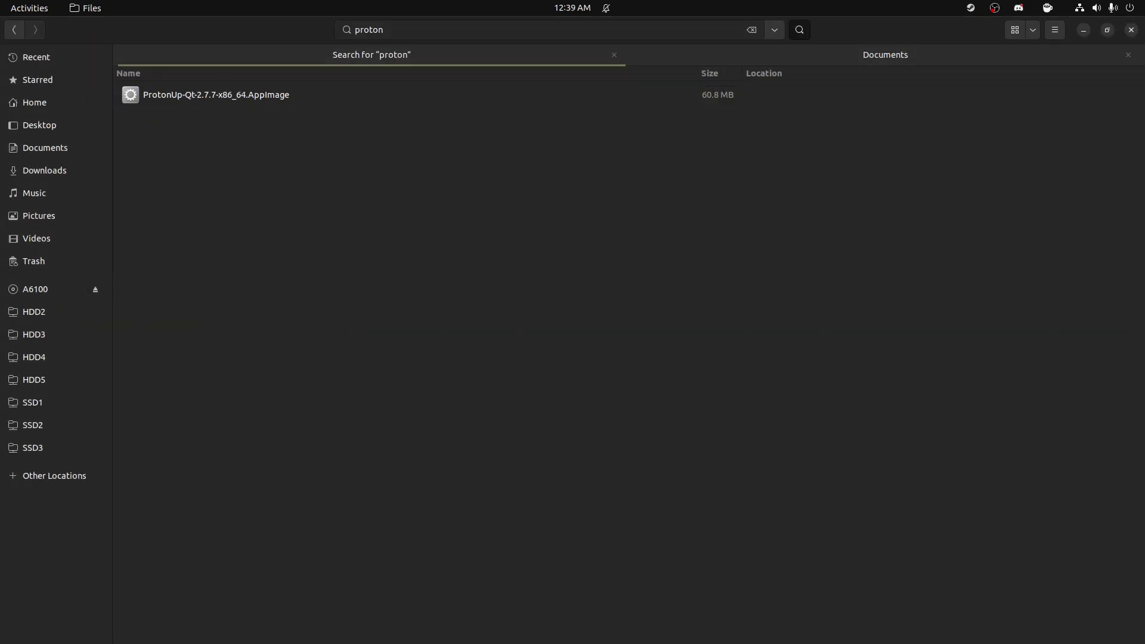
Step: Close the Steam window and exit Steam completely from its tray menu
{"action": "left_click", "coordinate": [444, 619]}
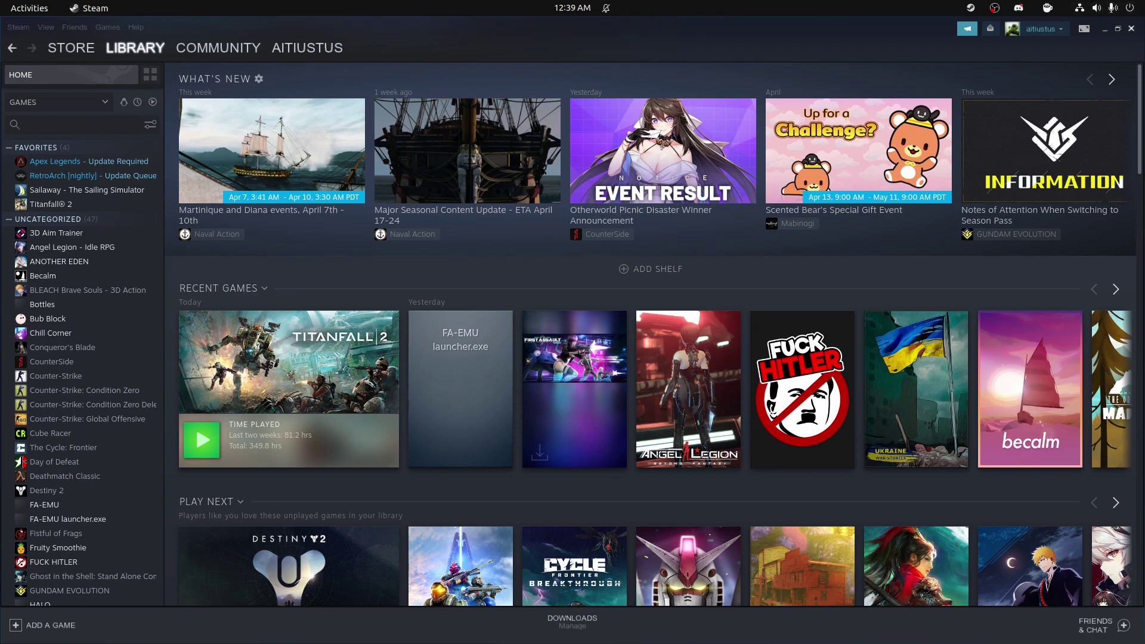
{"action": "left_click", "coordinate": [1131, 28]}
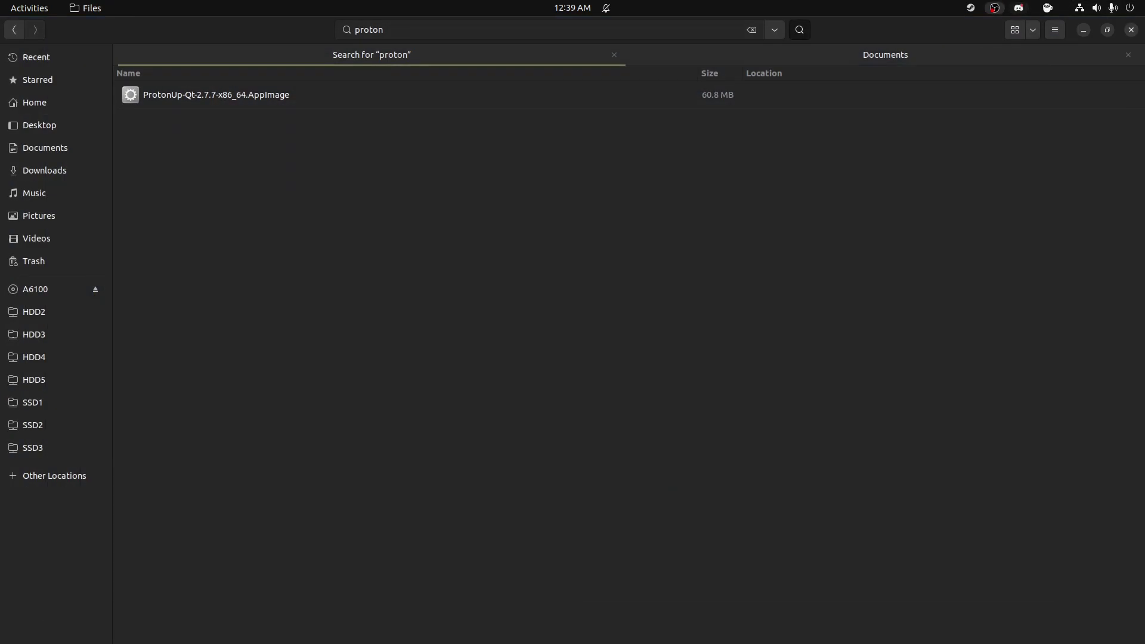
{"action": "left_click", "coordinate": [971, 8]}
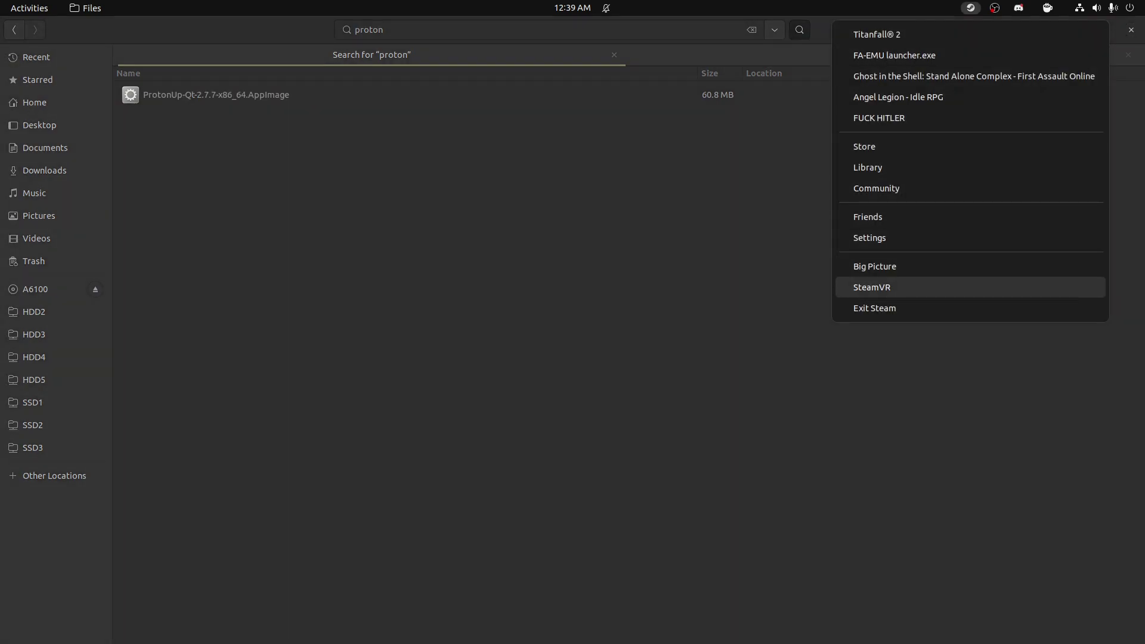
{"action": "left_click", "coordinate": [875, 308]}
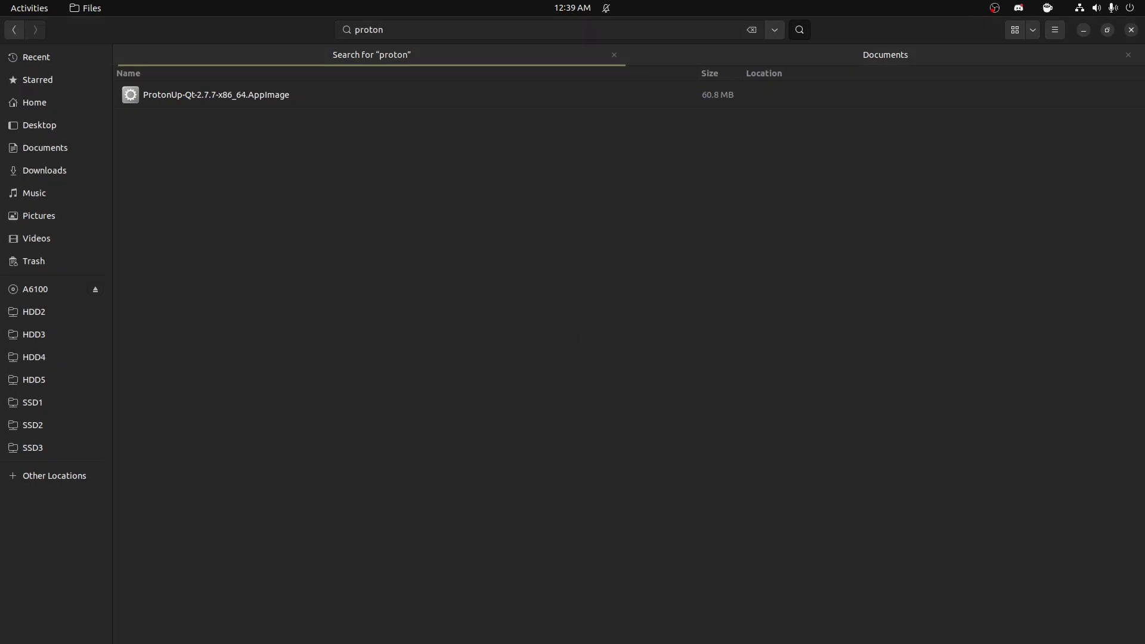
Step: Relaunch Steam from the Activities search and open the Titanfall 2 library page
{"action": "key", "text": "super"}
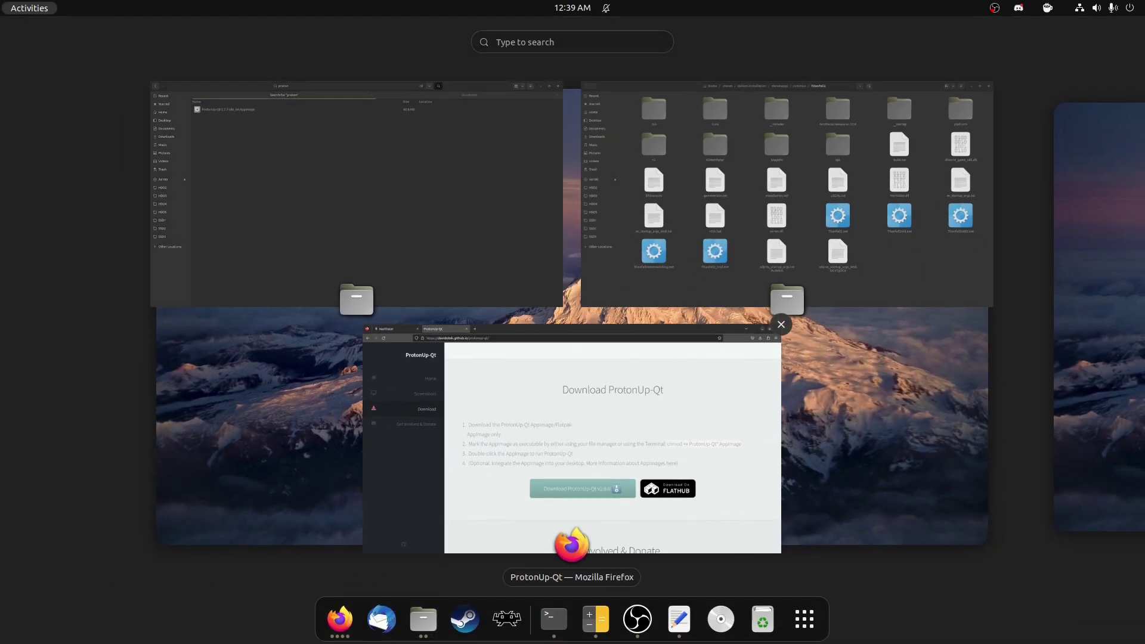
{"action": "type", "text": "steal"}
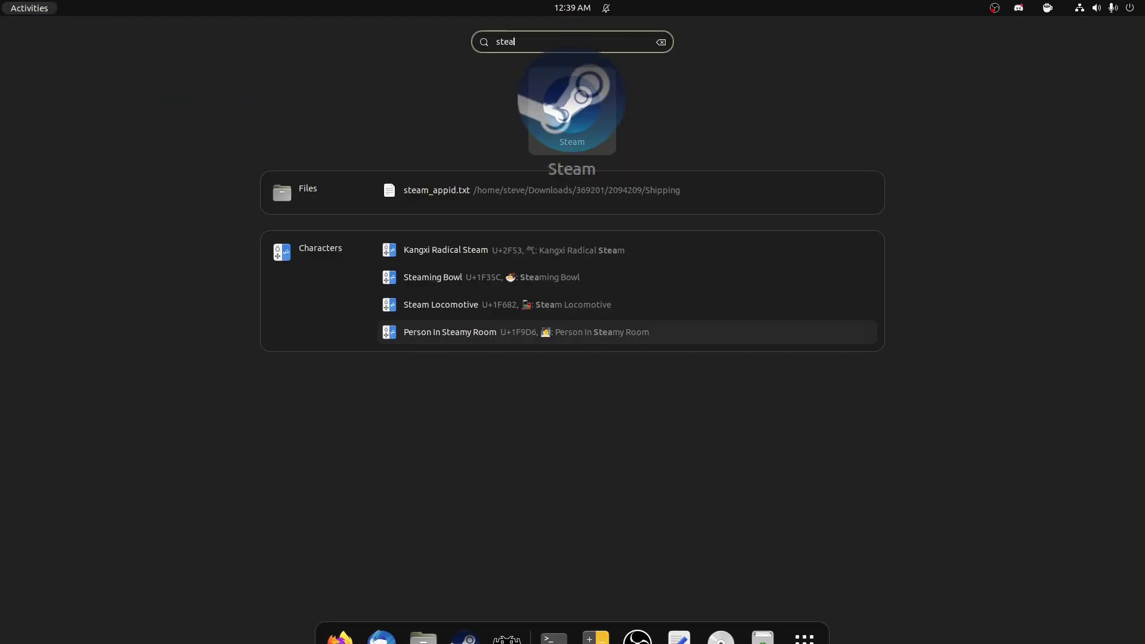
{"action": "key", "text": "Escape"}
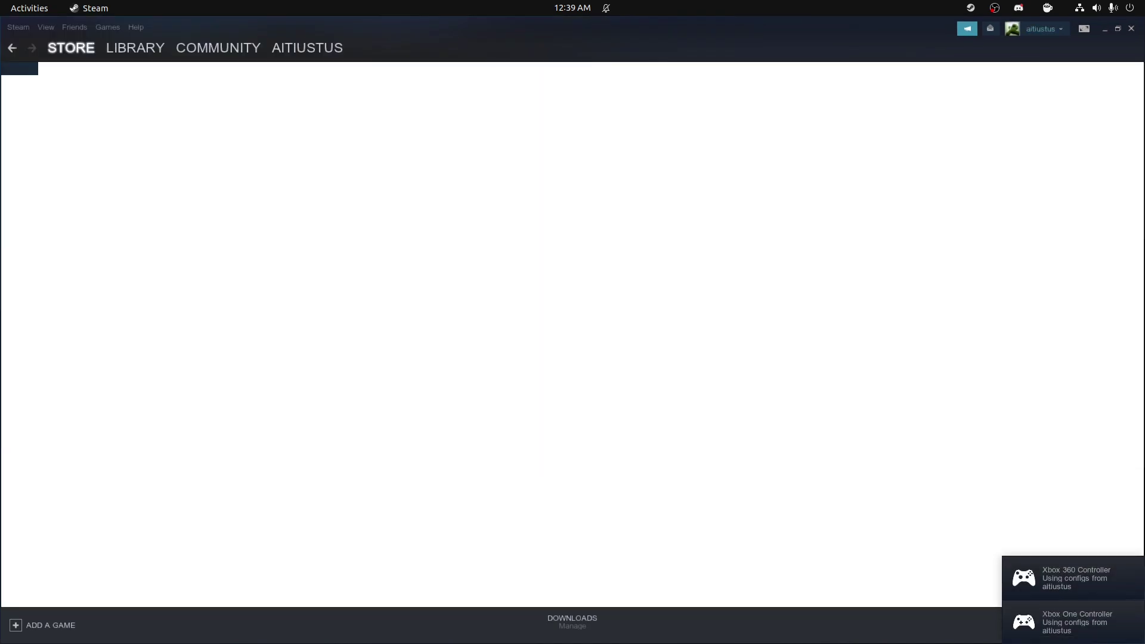
{"action": "left_click", "coordinate": [135, 47]}
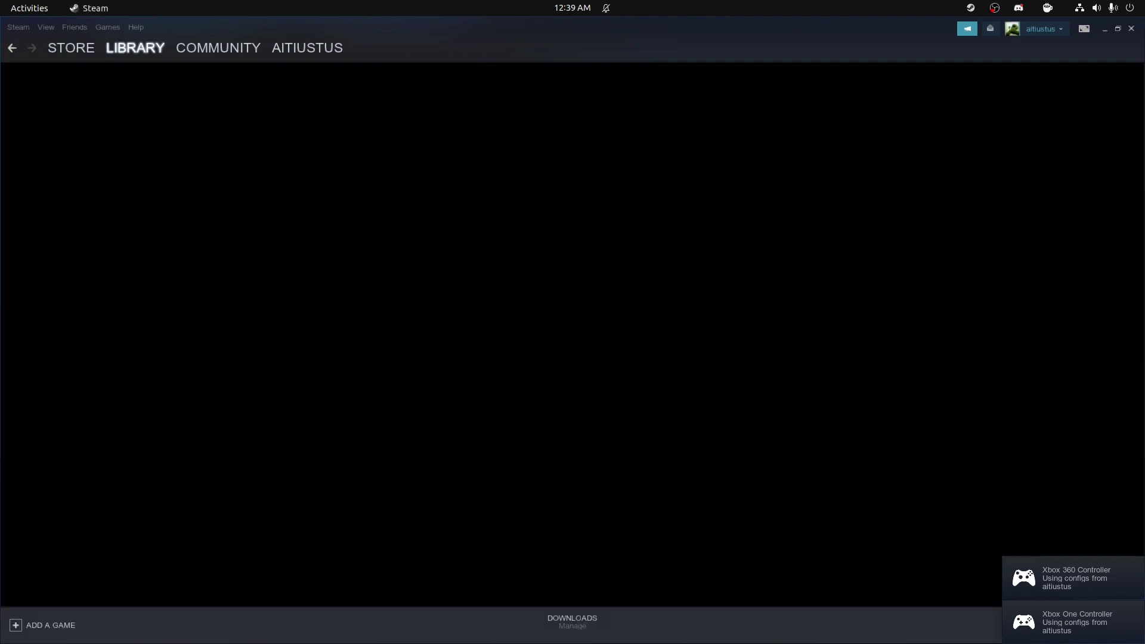
{"action": "left_click", "coordinate": [50, 204]}
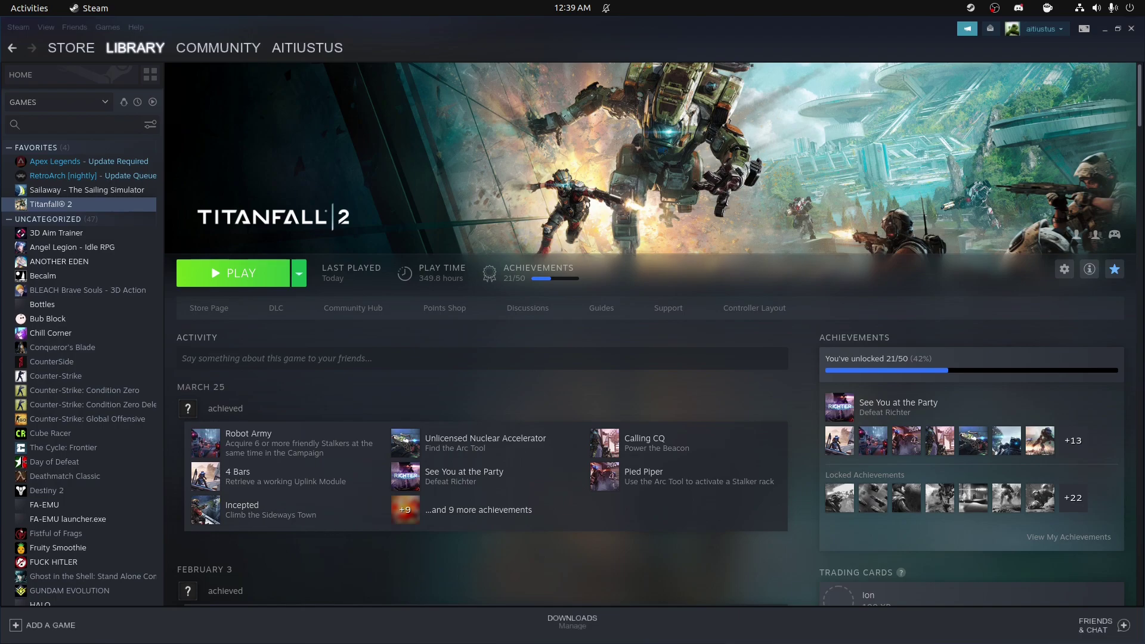
Step: Set Titanfall 2's compatibility tool to GE-Proton7-55 instead of Proton-7.3-GE-1 in its Properties
{"action": "right_click", "coordinate": [90, 206]}
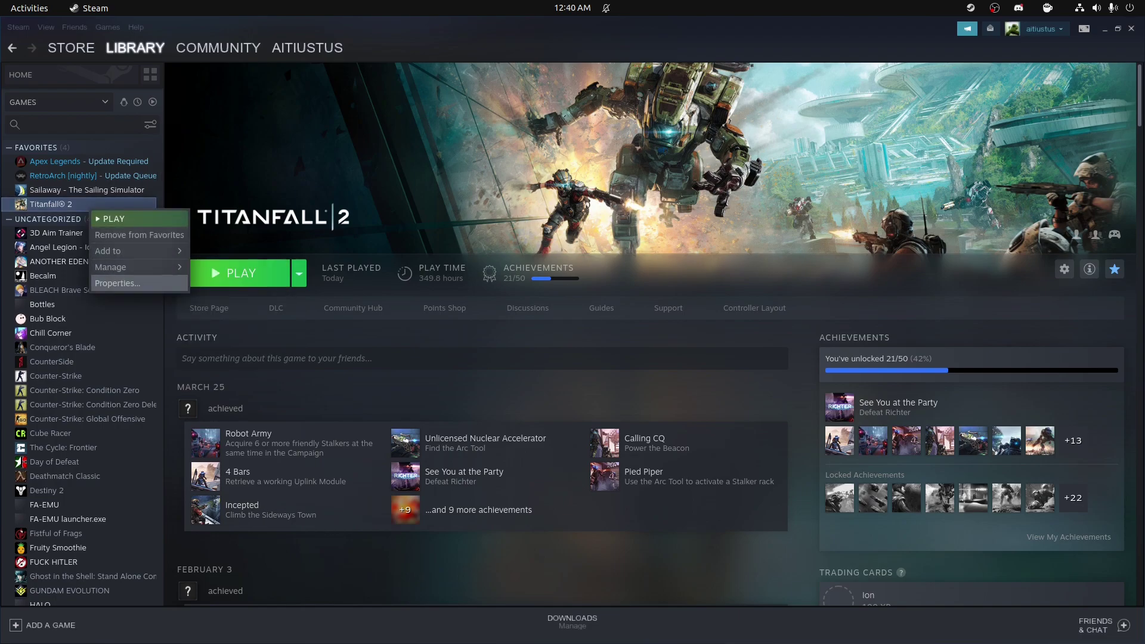
{"action": "left_click", "coordinate": [118, 284]}
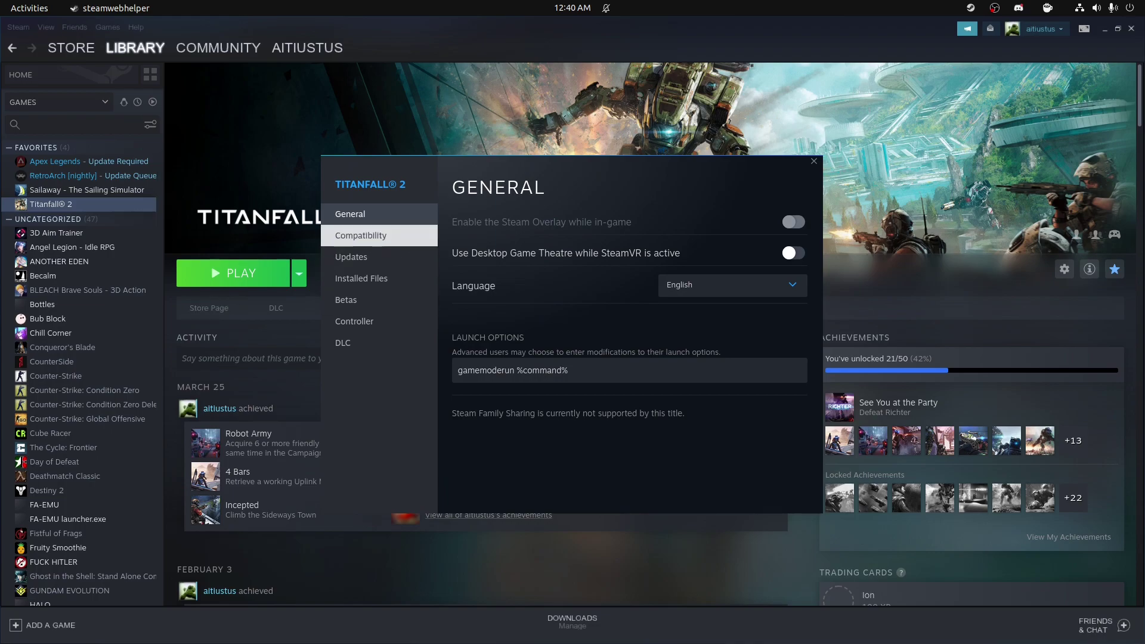
{"action": "left_click", "coordinate": [361, 236]}
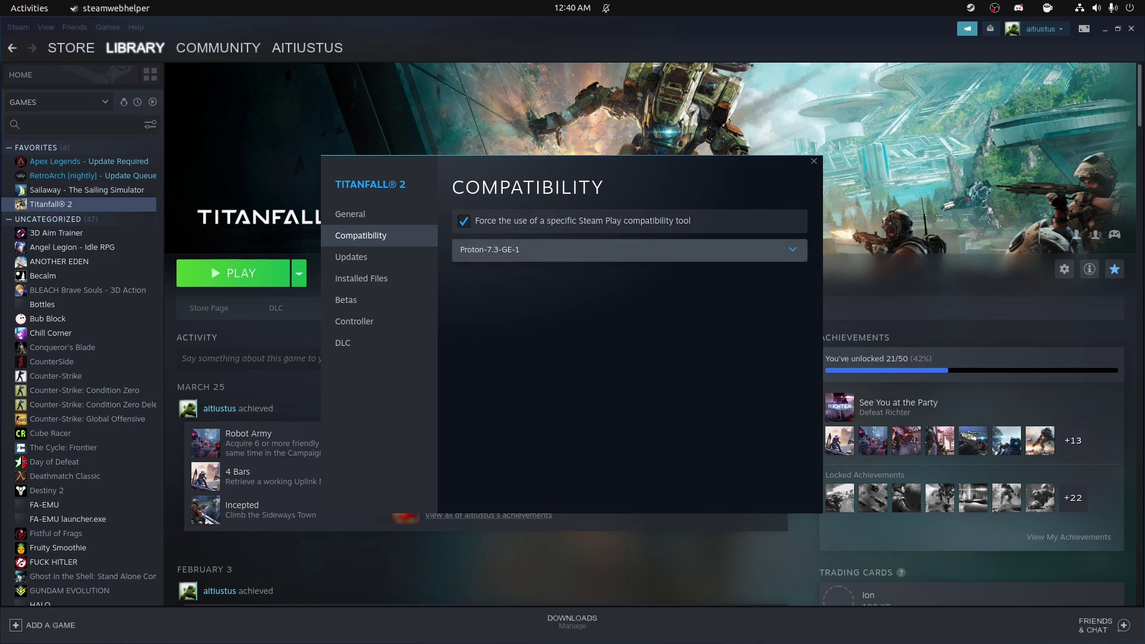
{"action": "left_click", "coordinate": [626, 249]}
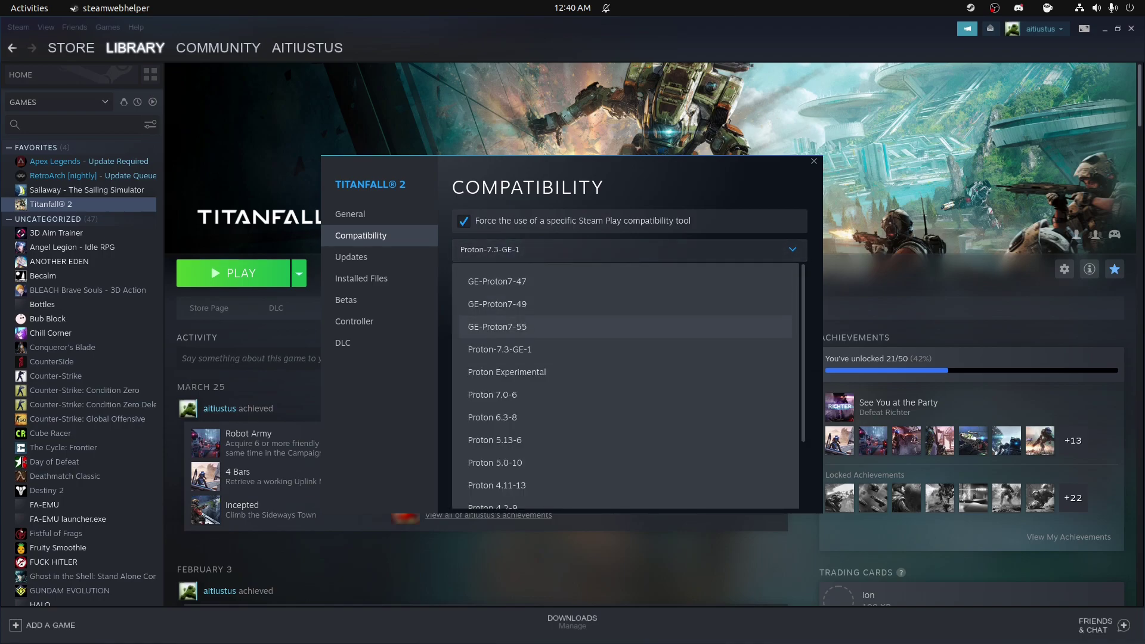
{"action": "left_click", "coordinate": [498, 327]}
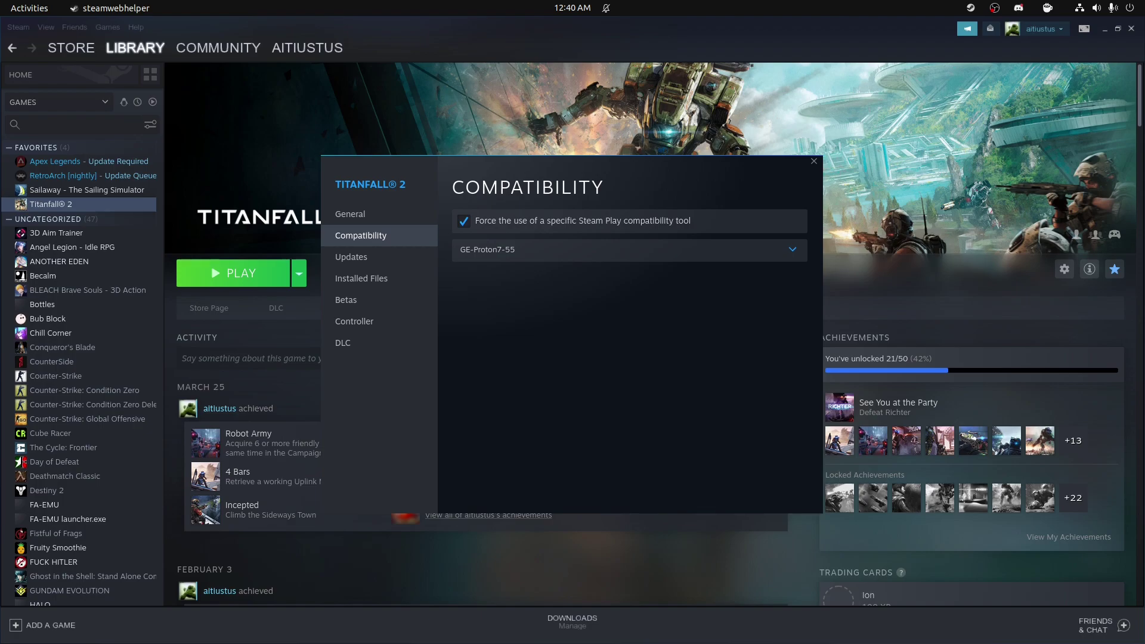
{"action": "key", "text": "Escape"}
Step: Launch Titanfall 2 with Play from its library page
{"action": "key", "text": "Return"}
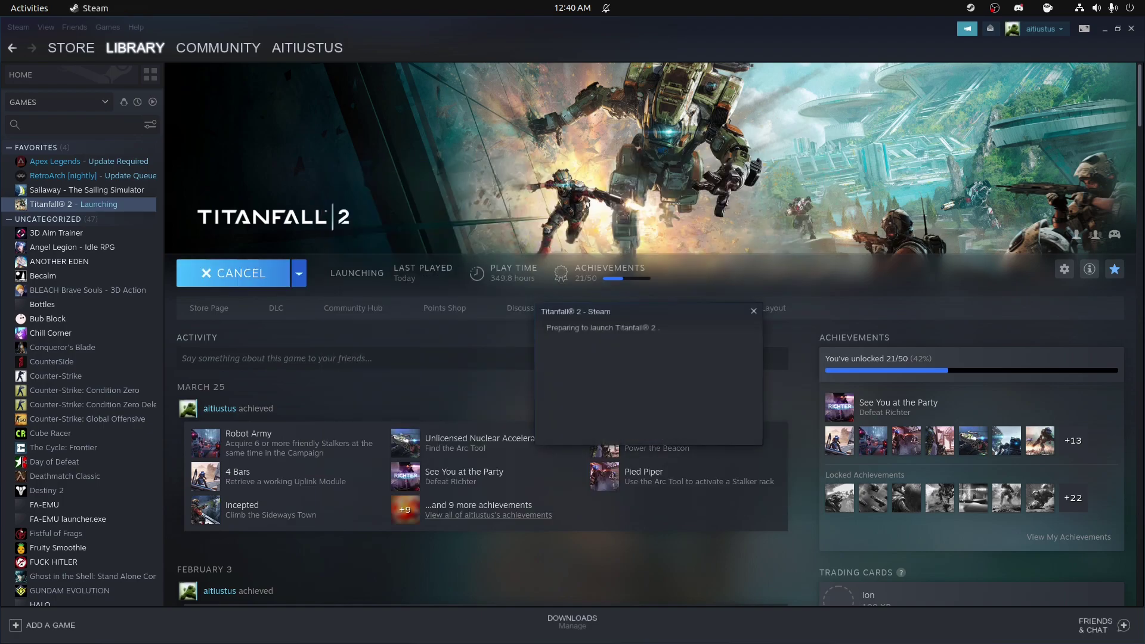